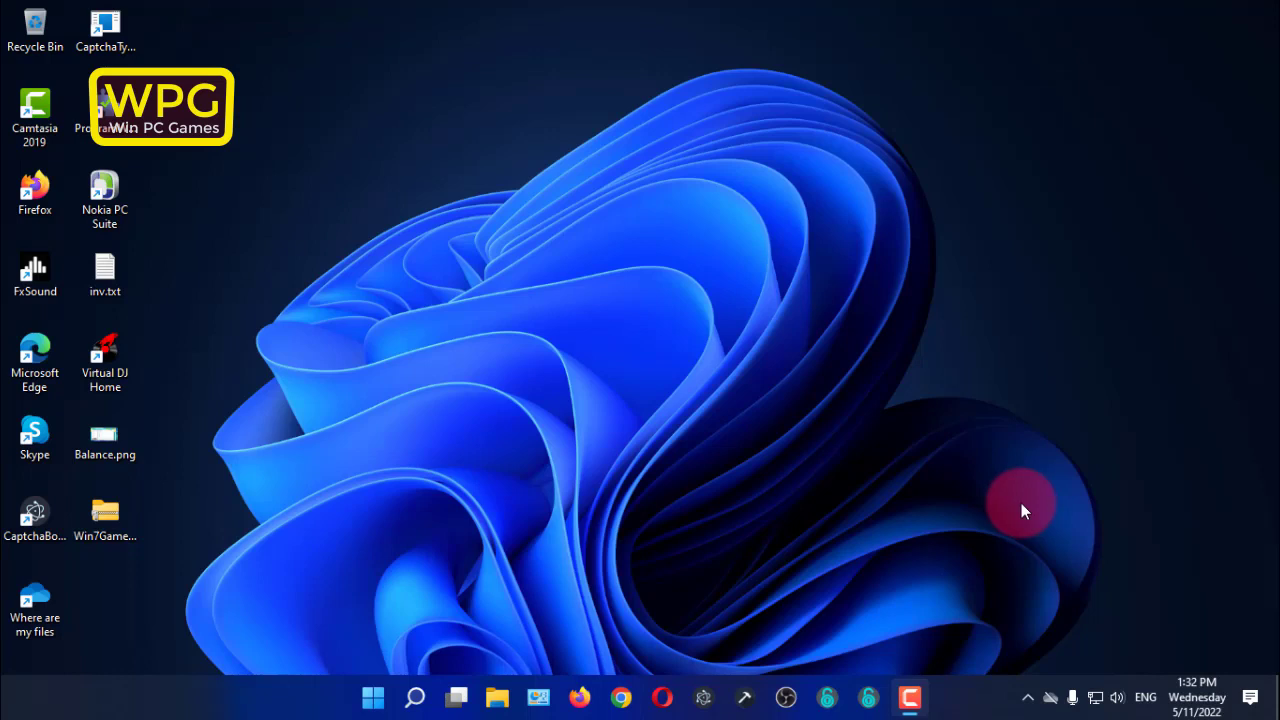
Step: Refresh the desktop and open the properties of This PC from File Explorer
right_click(542, 156)
click(603, 206)
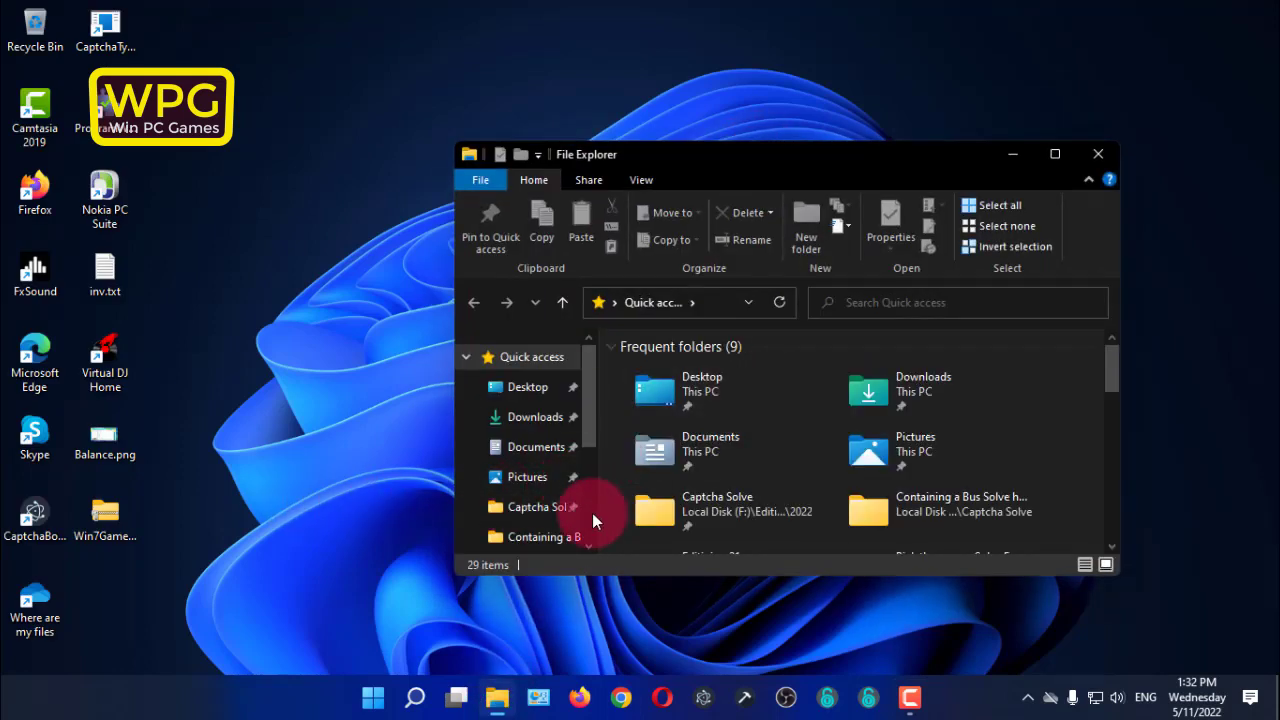
scroll(564, 440, down, 3)
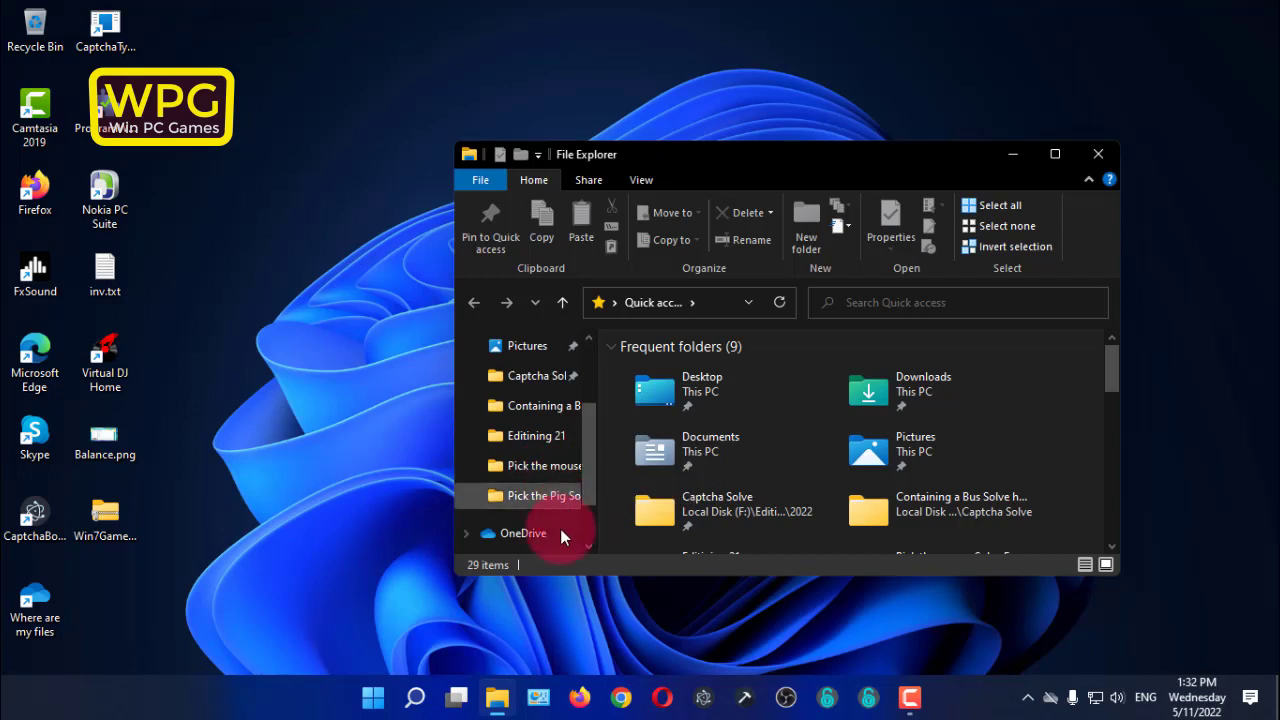
scroll(550, 528, down, 2)
click(543, 508)
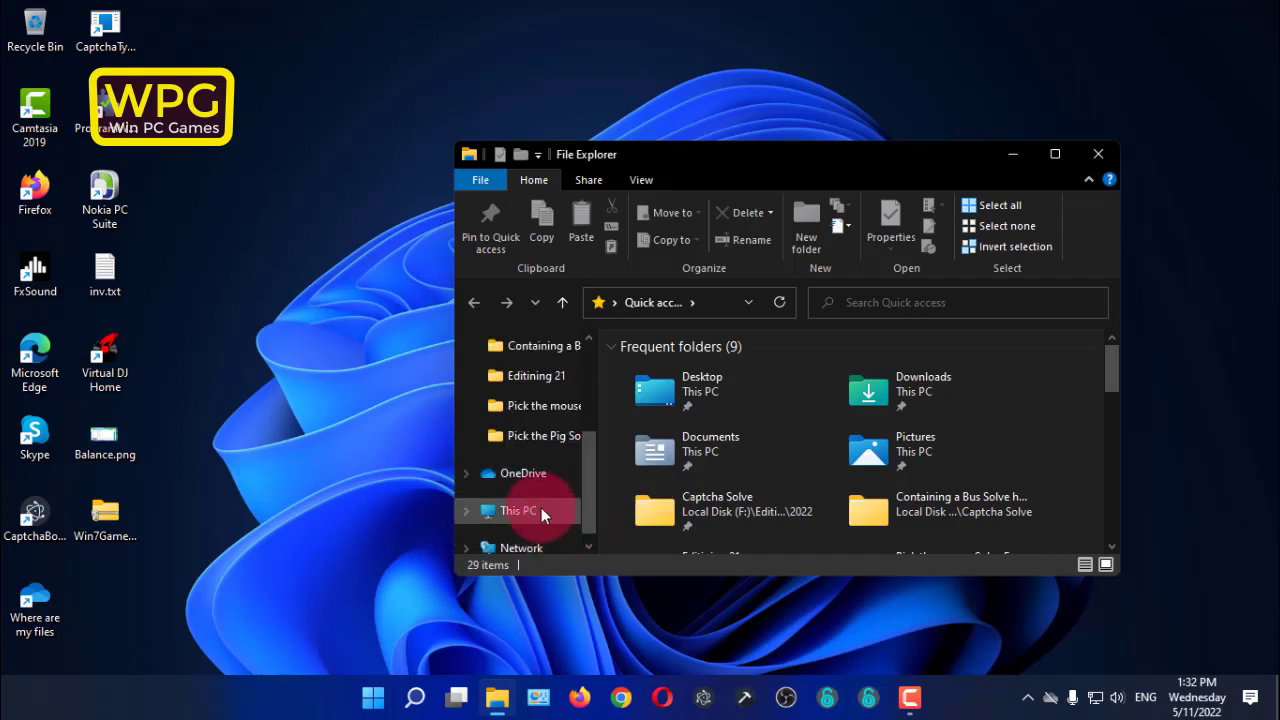
right_click(541, 507)
click(568, 486)
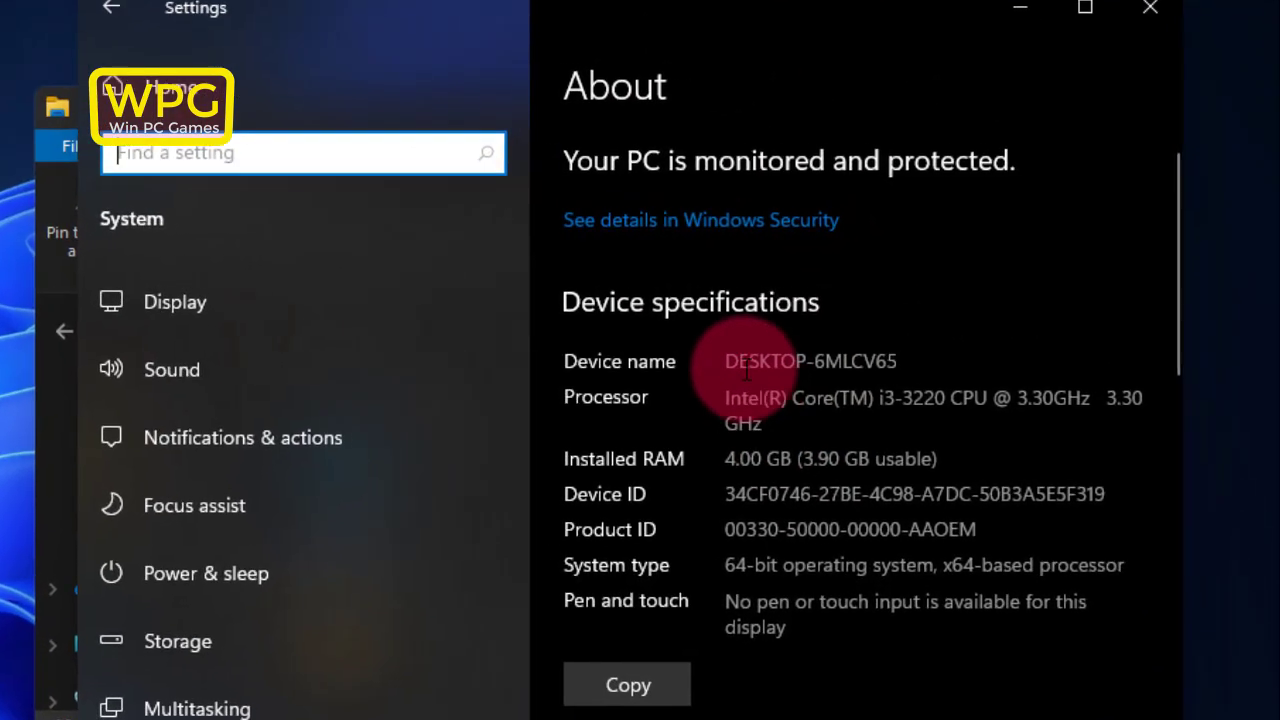
Step: Examine the processor, installed RAM, system type and Windows edition on the About page
click(920, 322)
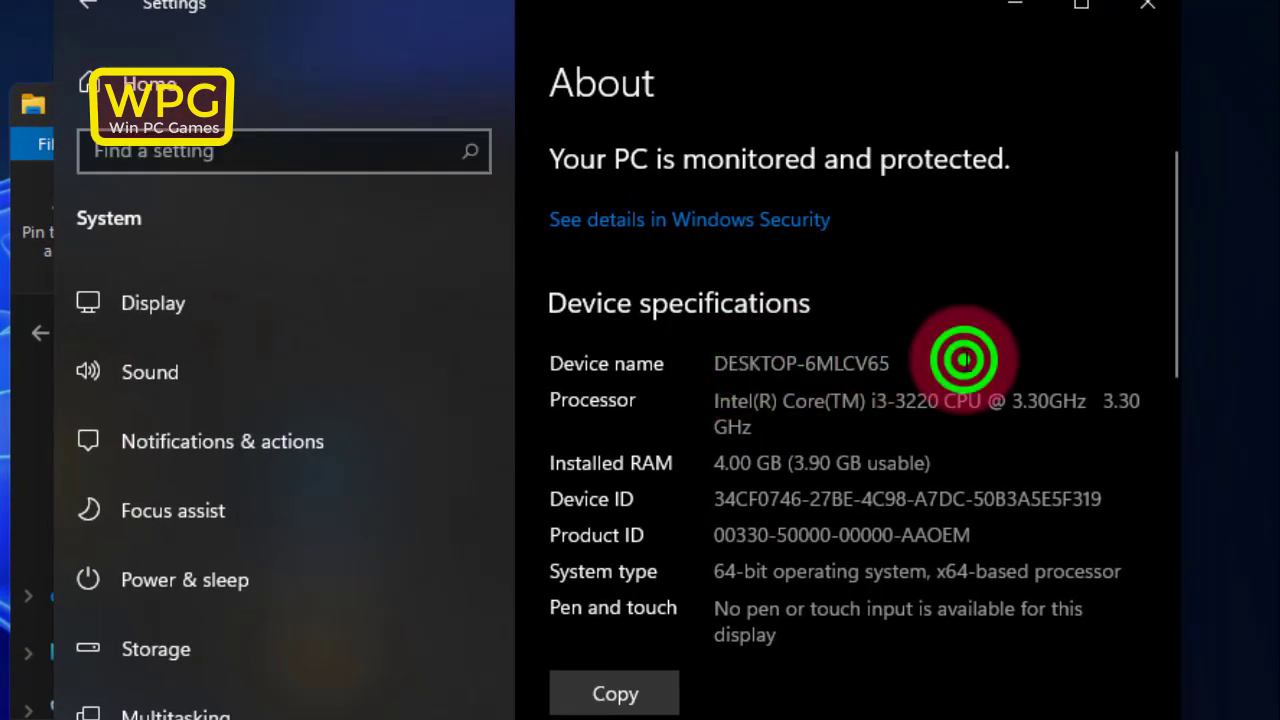
drag(730, 401, 1012, 401)
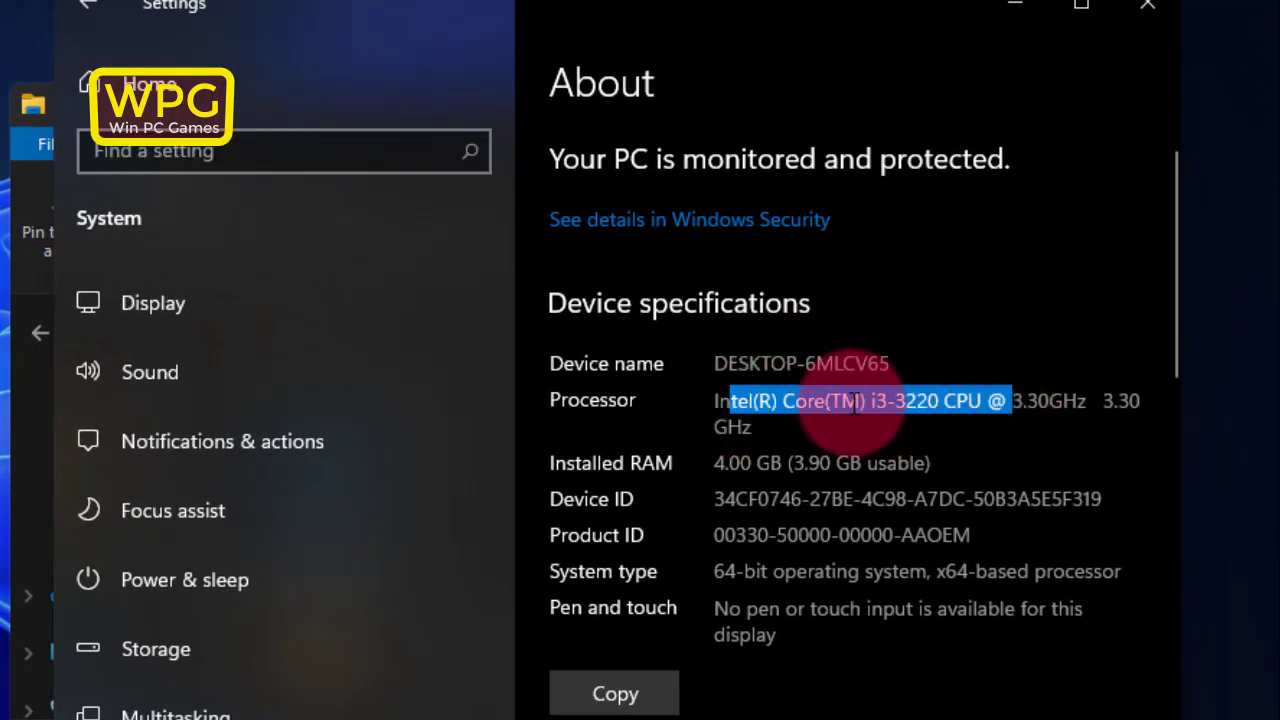
click(905, 390)
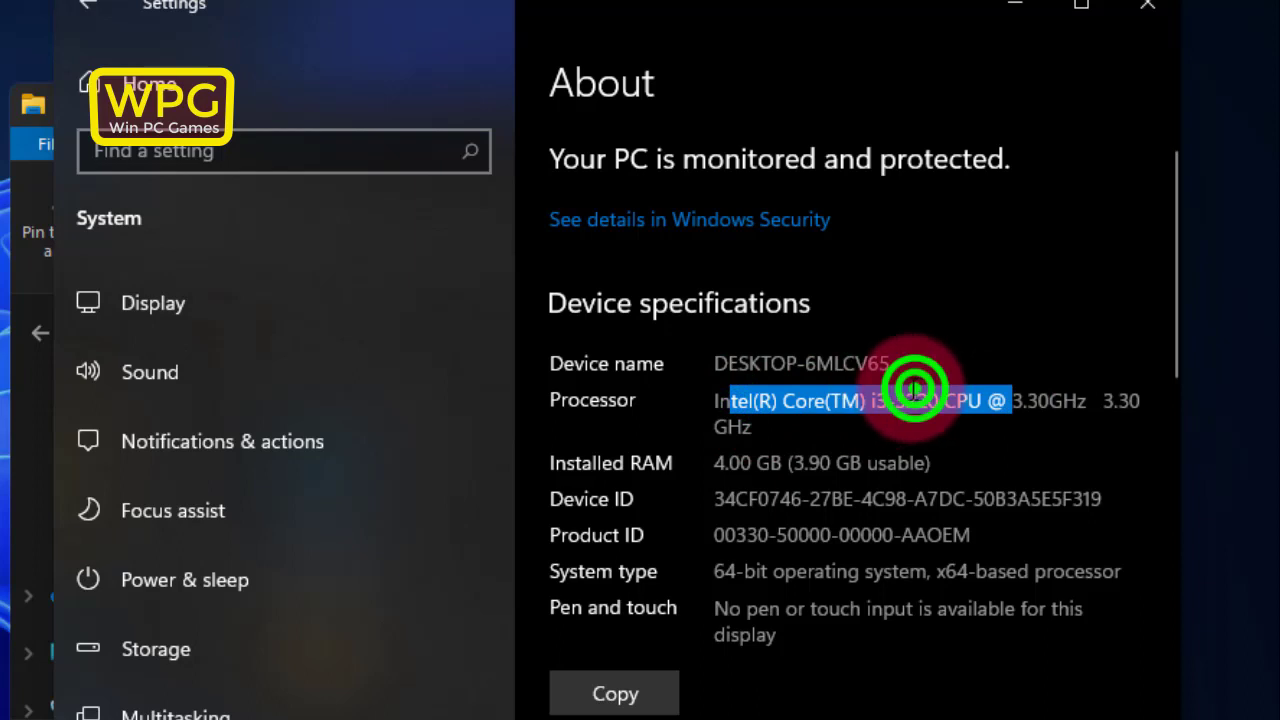
double_click(1020, 400)
click(718, 463)
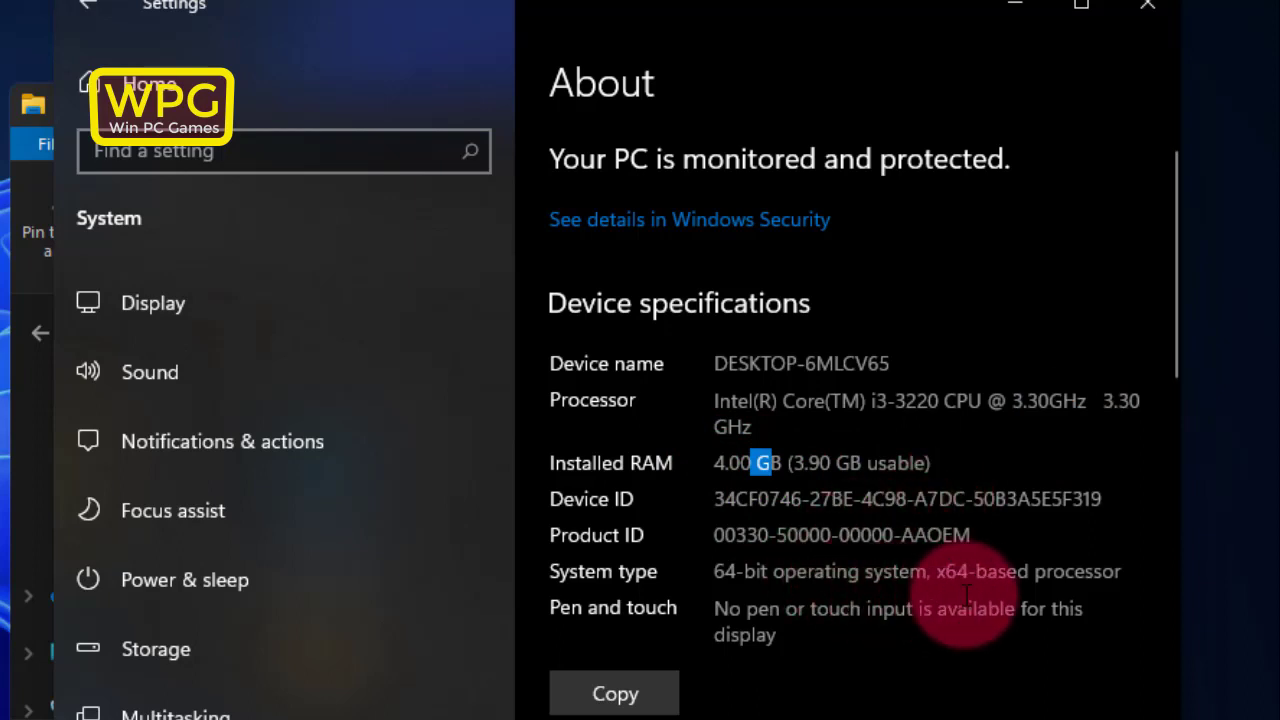
drag(937, 571, 985, 571)
scroll(988, 575, down, 8)
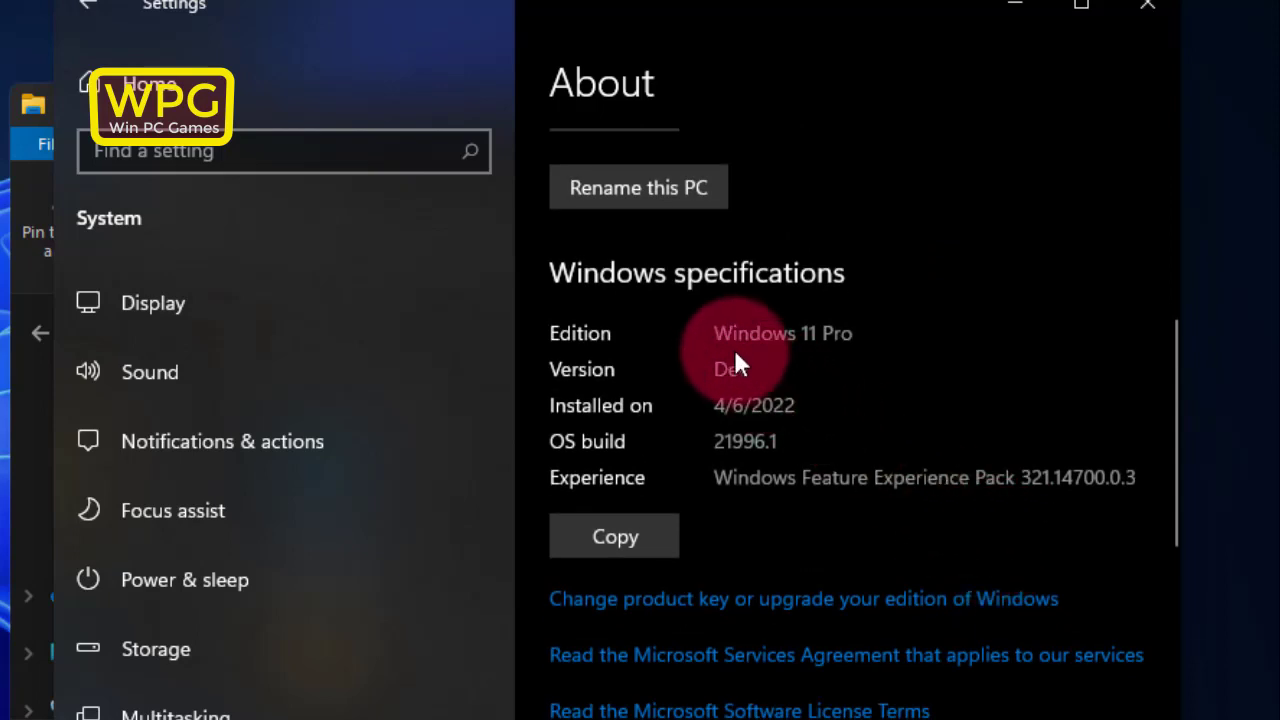
drag(727, 337, 877, 323)
drag(789, 333, 879, 333)
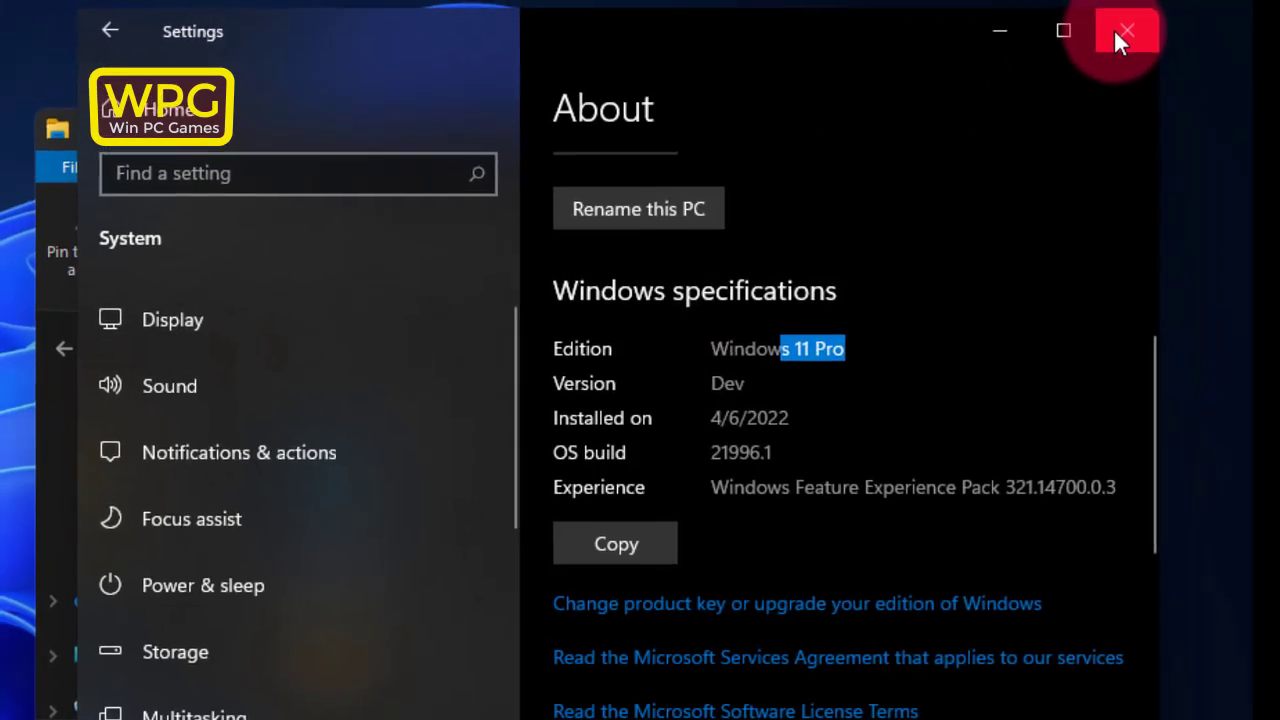
Step: Close the Settings and File Explorer windows and refresh the desktop
click(1135, 12)
click(998, 130)
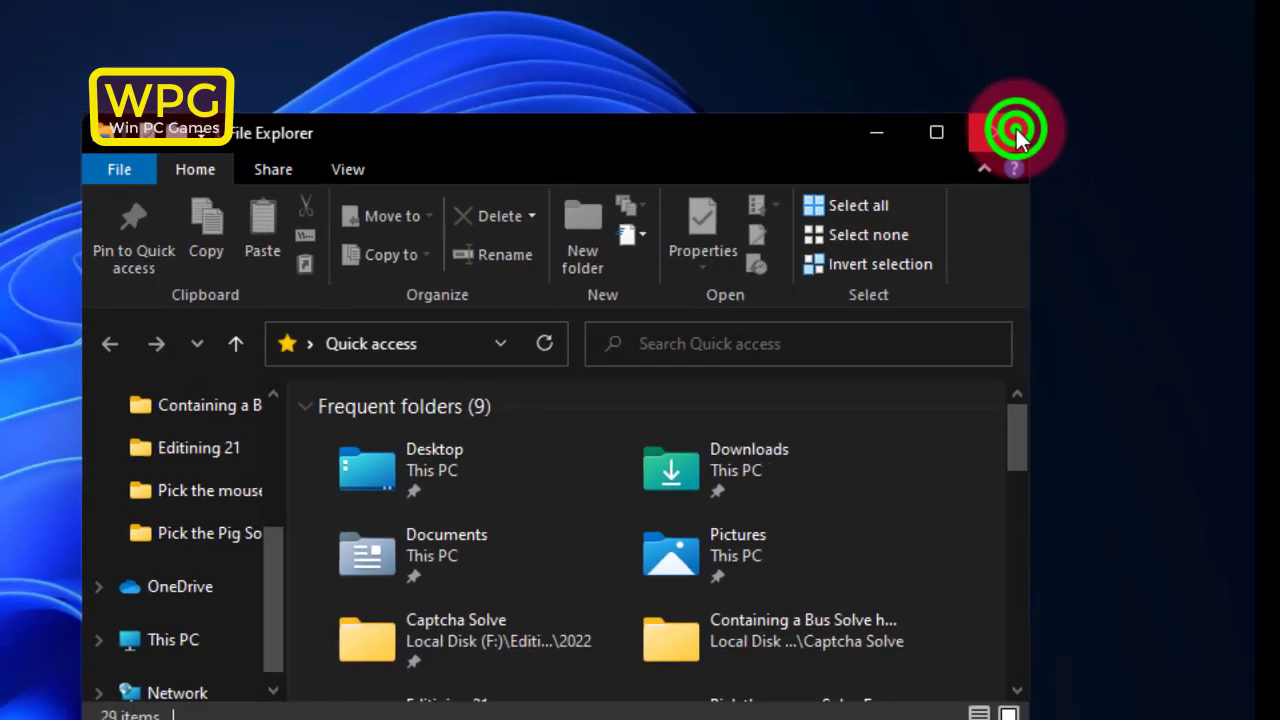
right_click(752, 54)
click(806, 105)
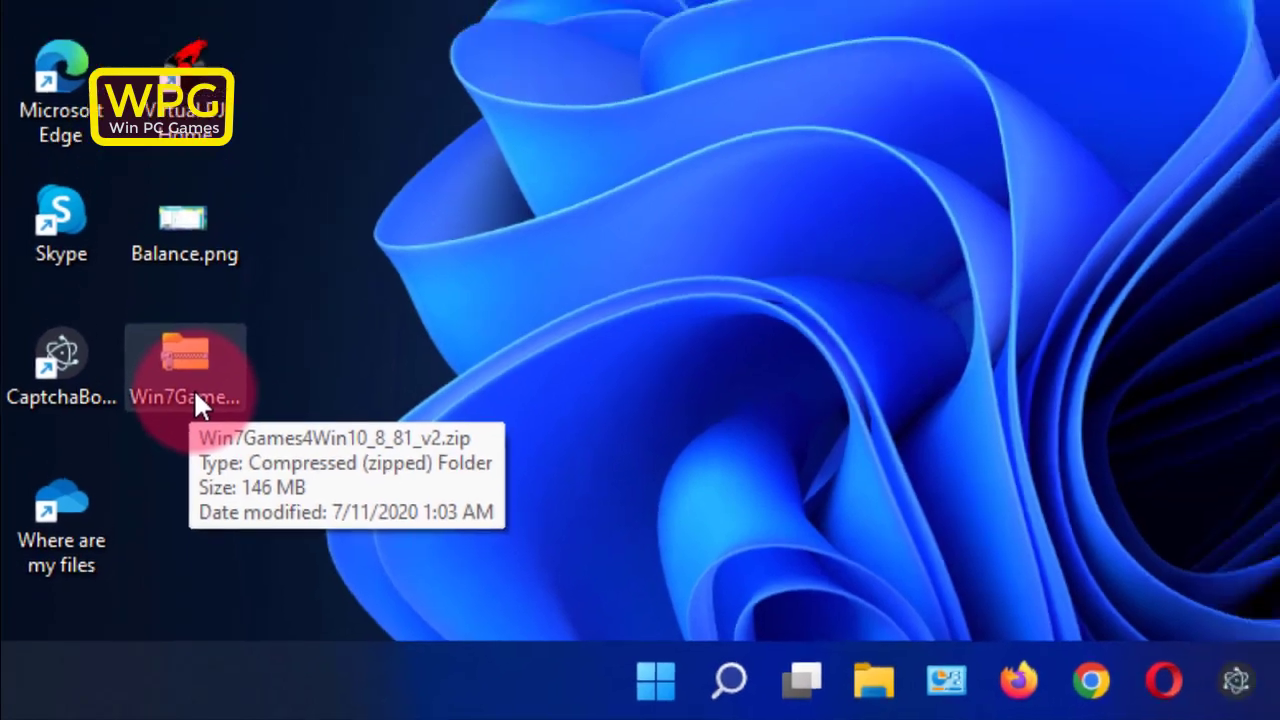
Step: Extract the whole Win7Games4Win10_8_81_v2.zip archive to a folder on the desktop
click(225, 320)
right_click(121, 510)
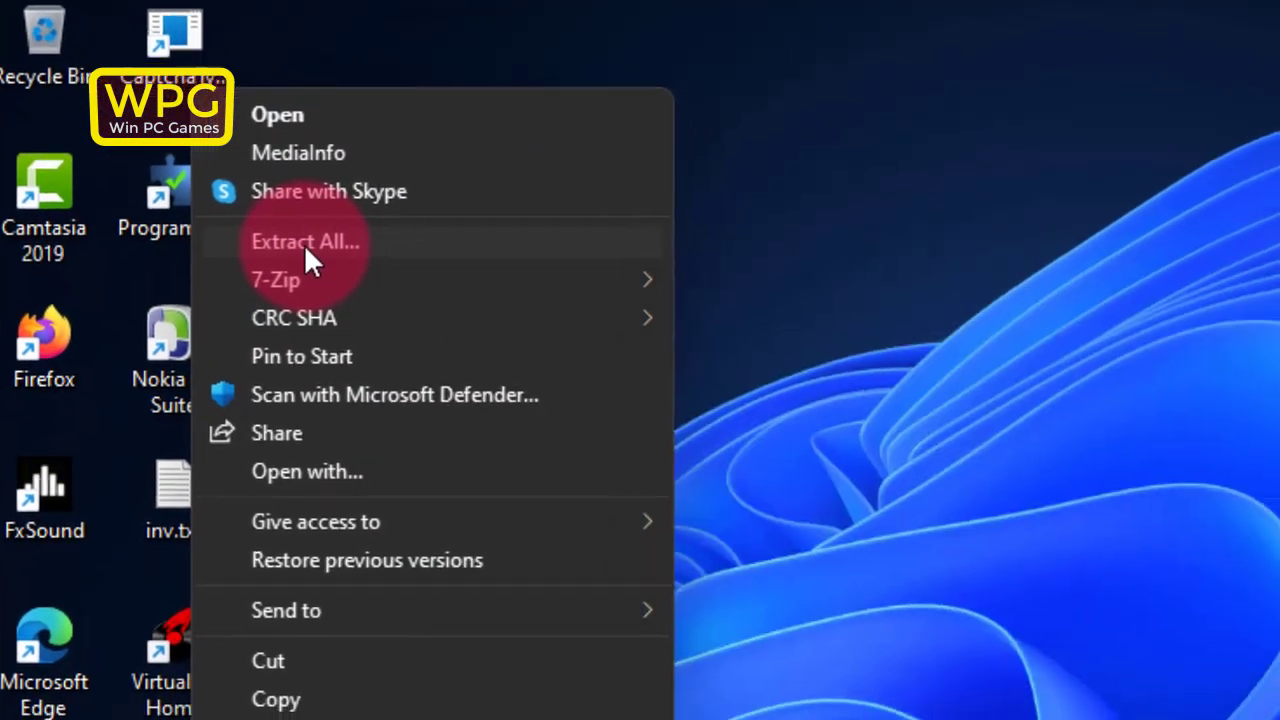
click(304, 244)
click(920, 620)
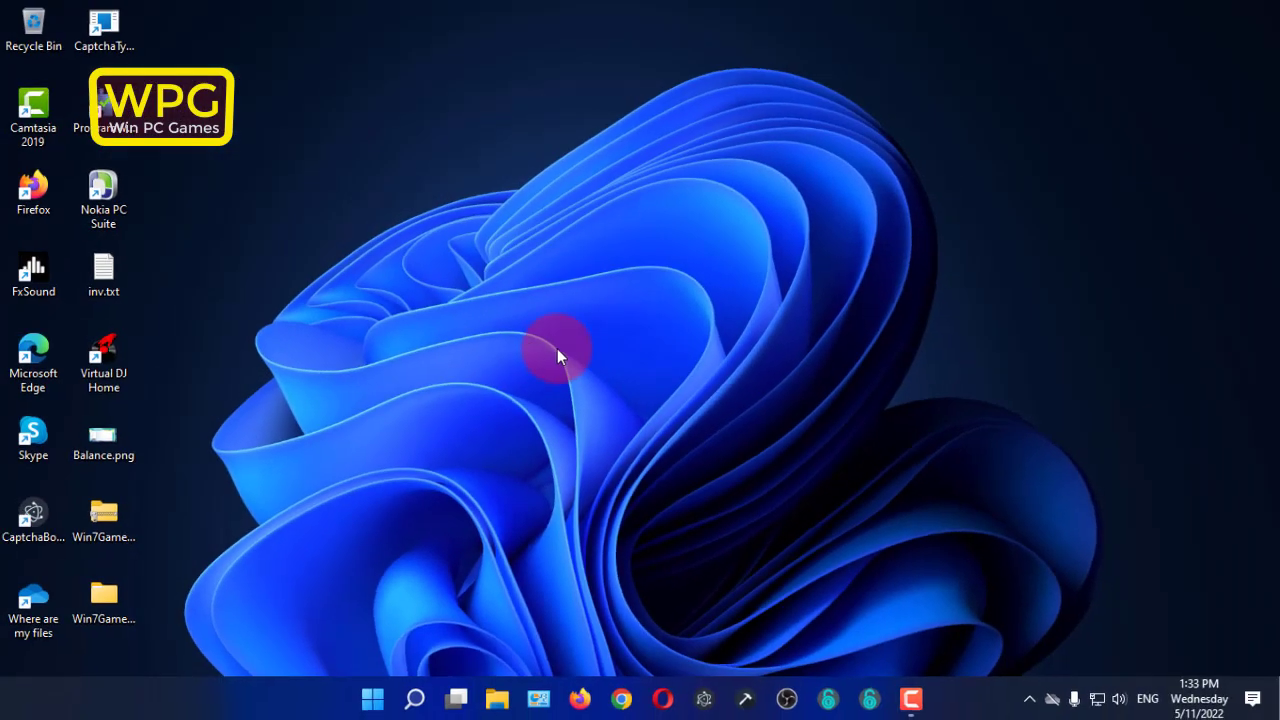
Step: Move the extracted Win7Games4Win10_8_81_v2 folder away from the icon columns to an empty area of the desktop
click(105, 525)
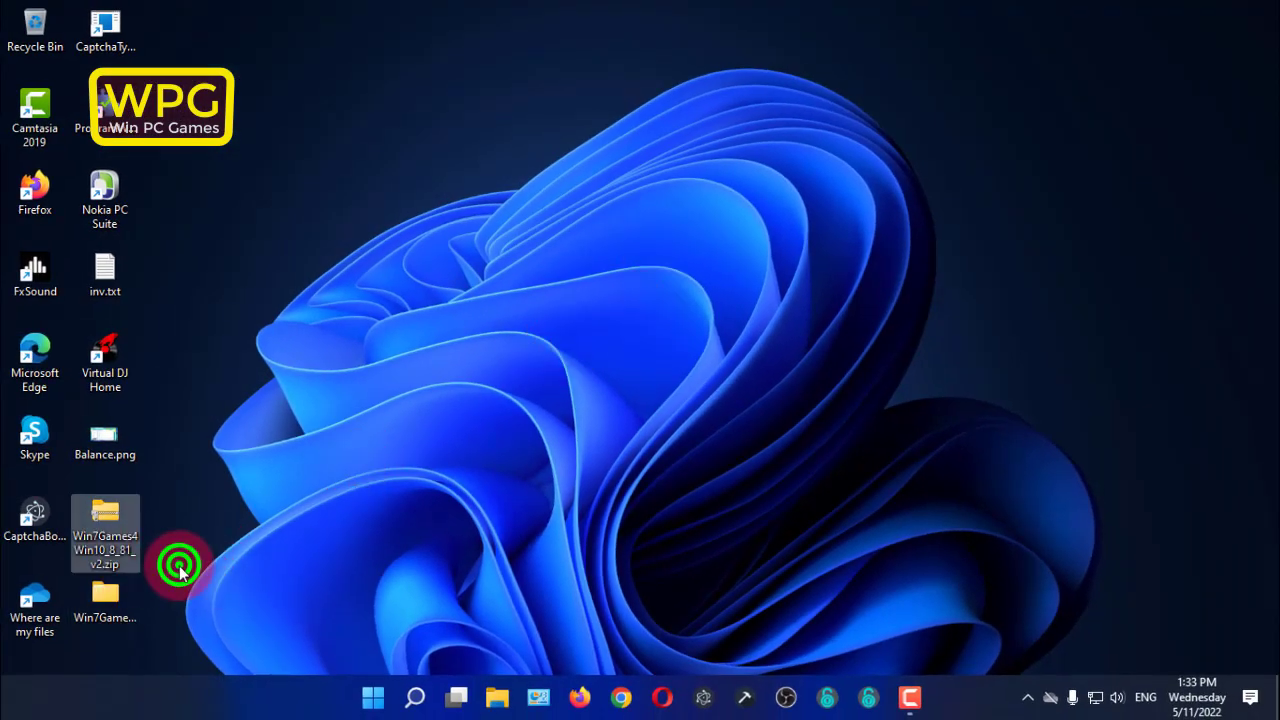
drag(99, 607, 251, 571)
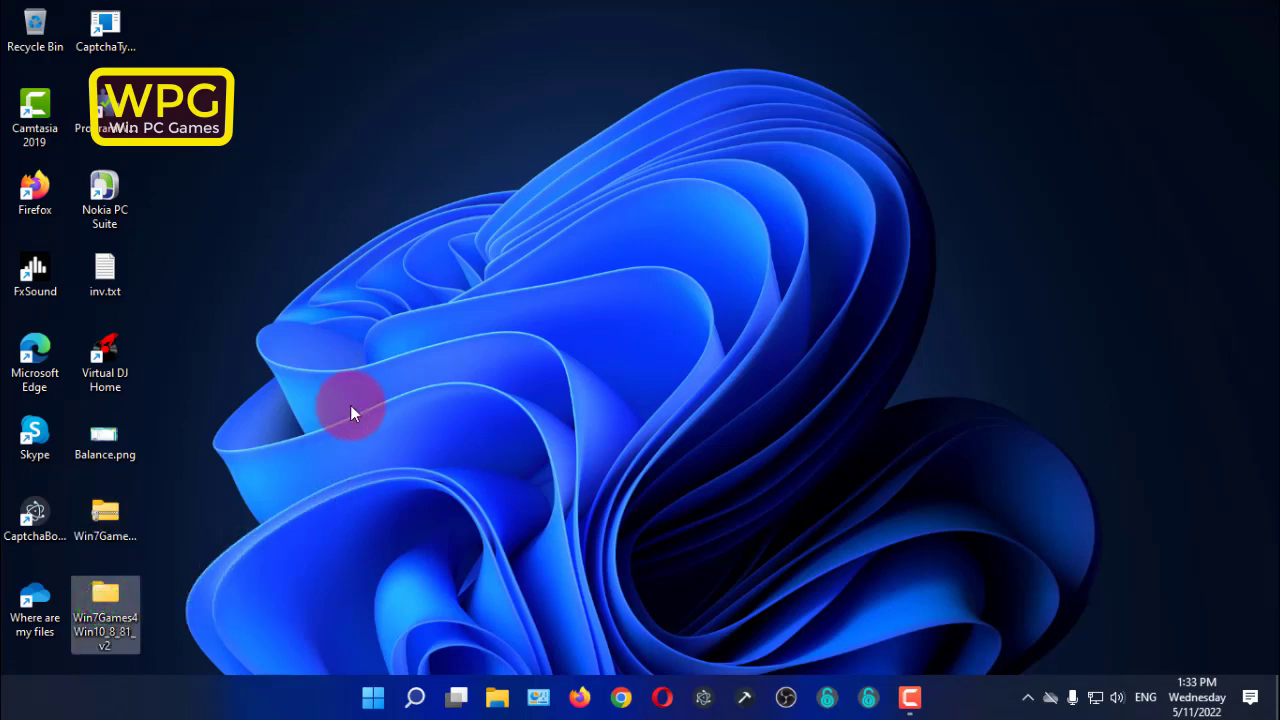
drag(350, 412, 380, 445)
click(520, 445)
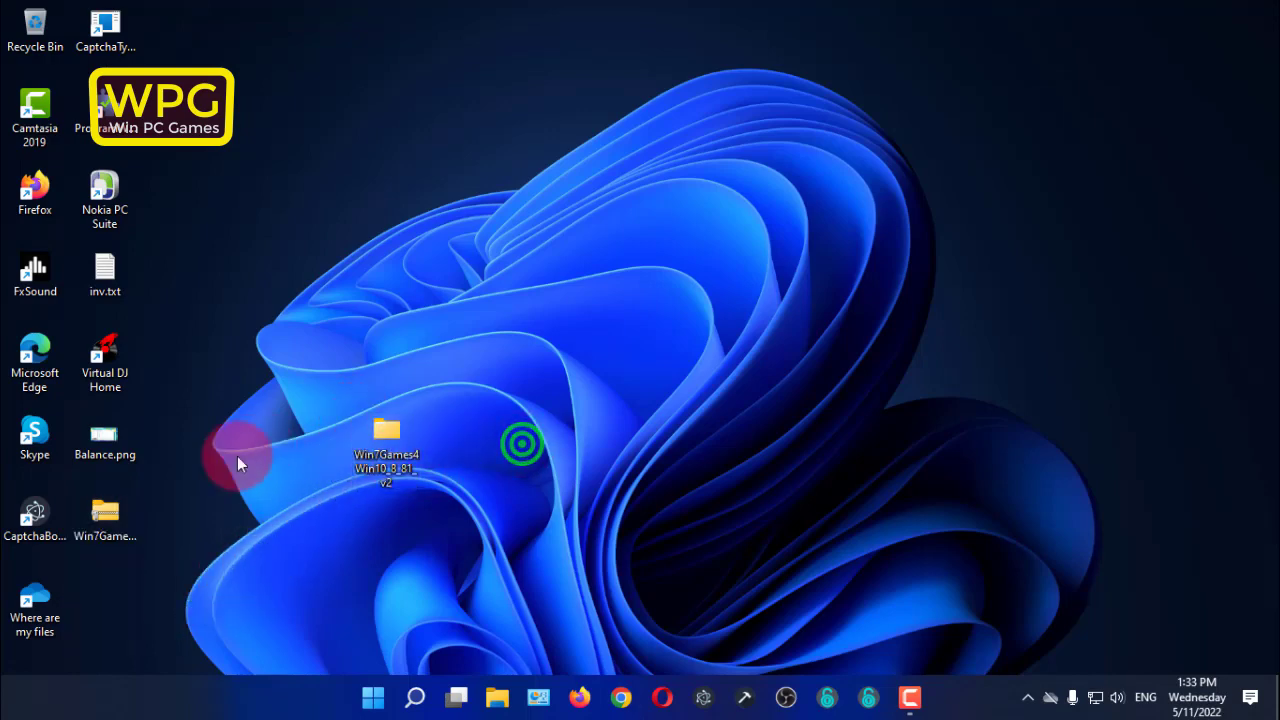
Step: Open the extracted Win7Games4Win10_8_81_v2 folder and run the Windows 7 Games for Windows 10 and 8 installer as administrator
double_click(388, 434)
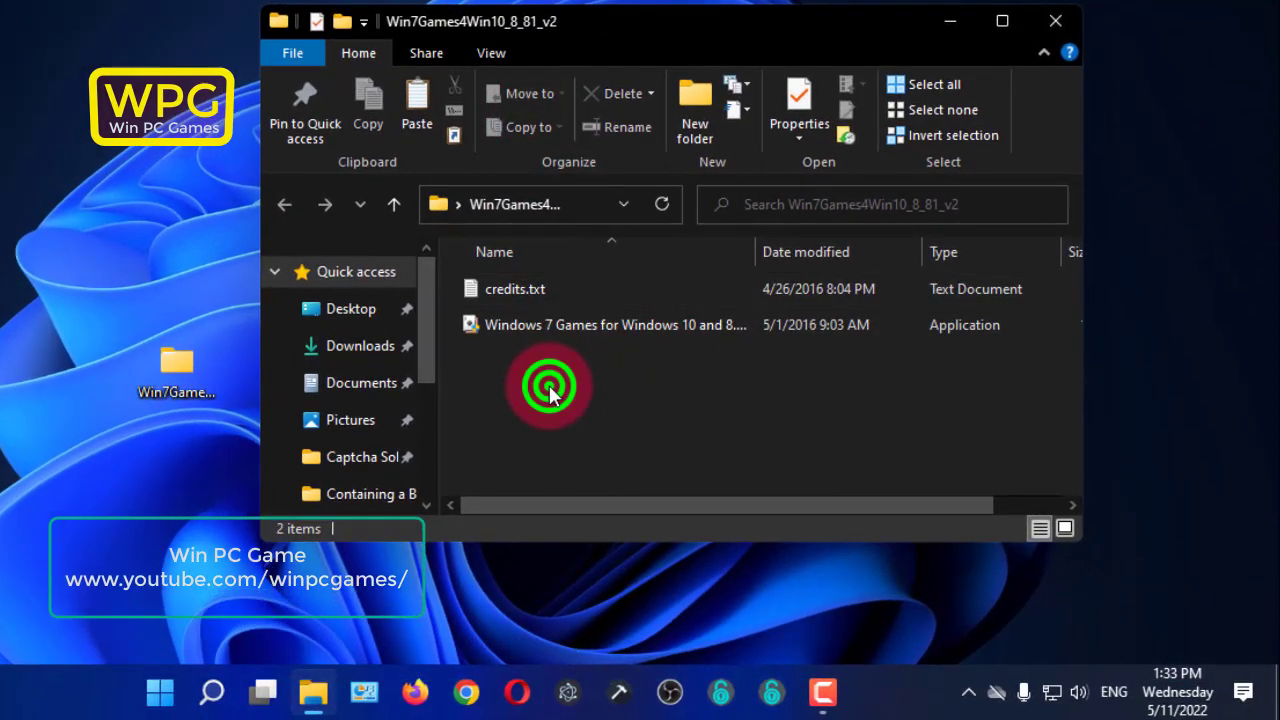
right_click(587, 325)
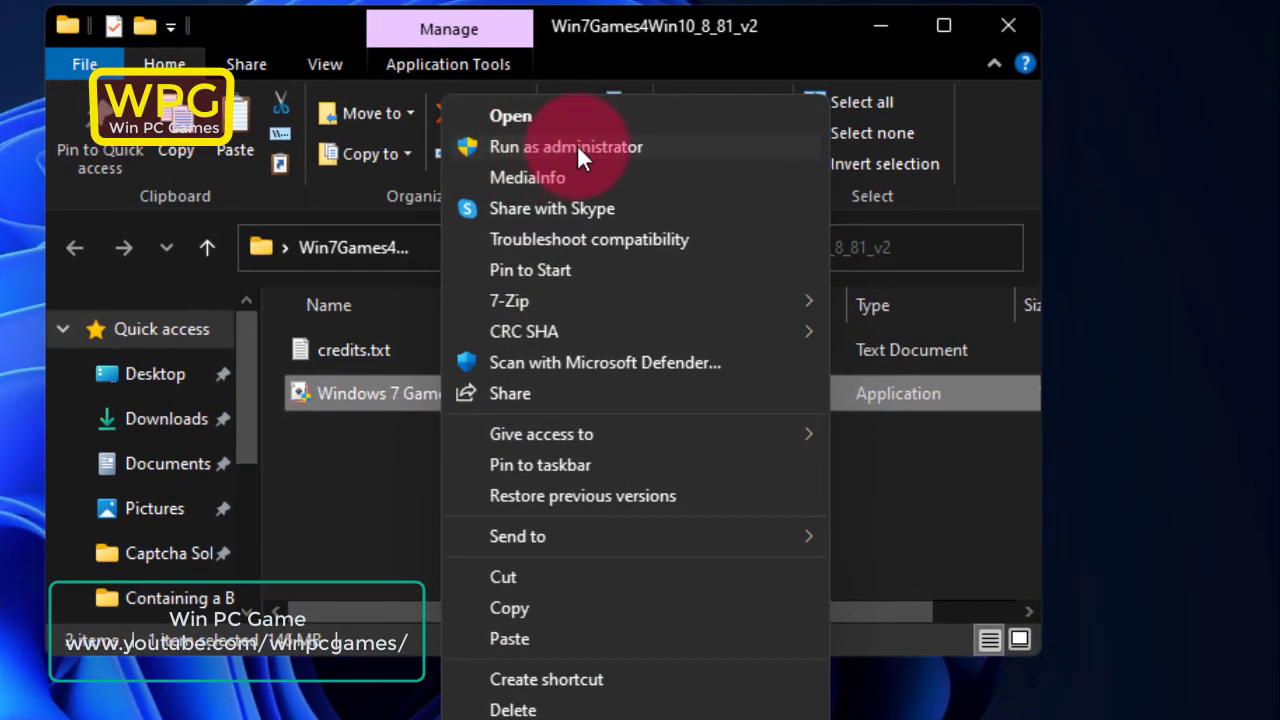
click(577, 147)
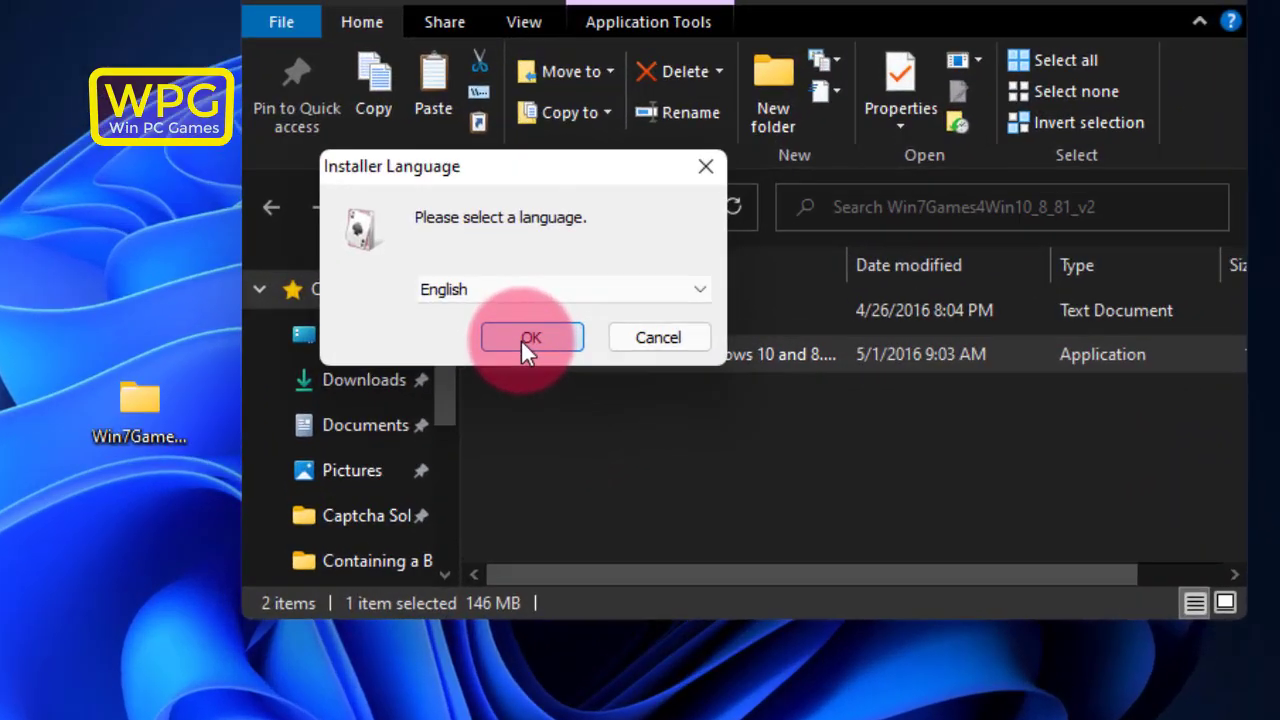
Step: Confirm English as the installer language and close the extracted folder's window
click(502, 293)
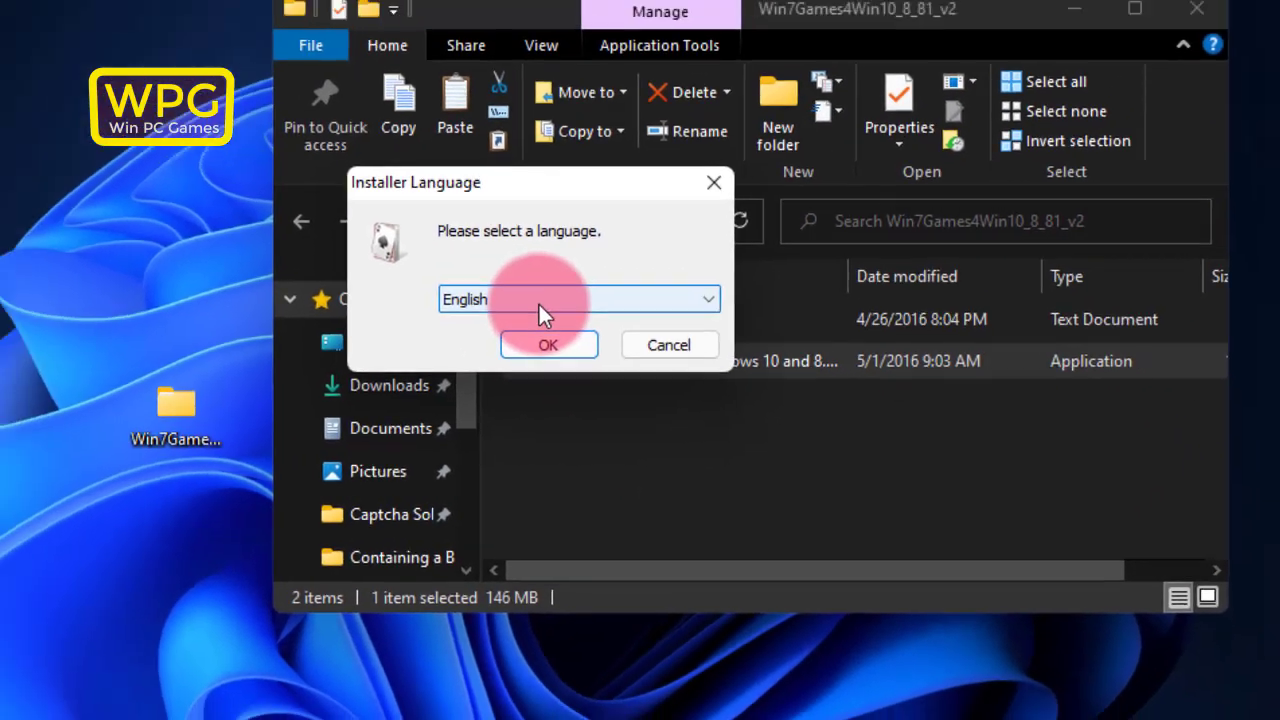
click(510, 324)
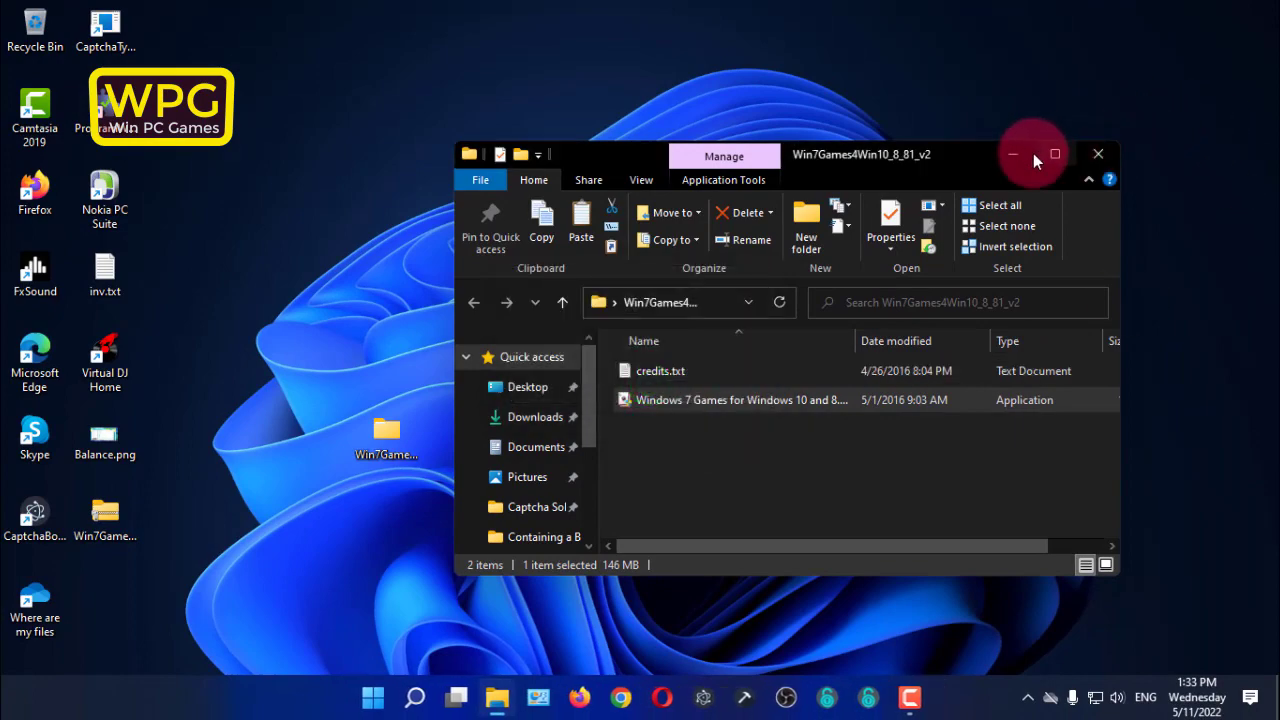
click(1036, 153)
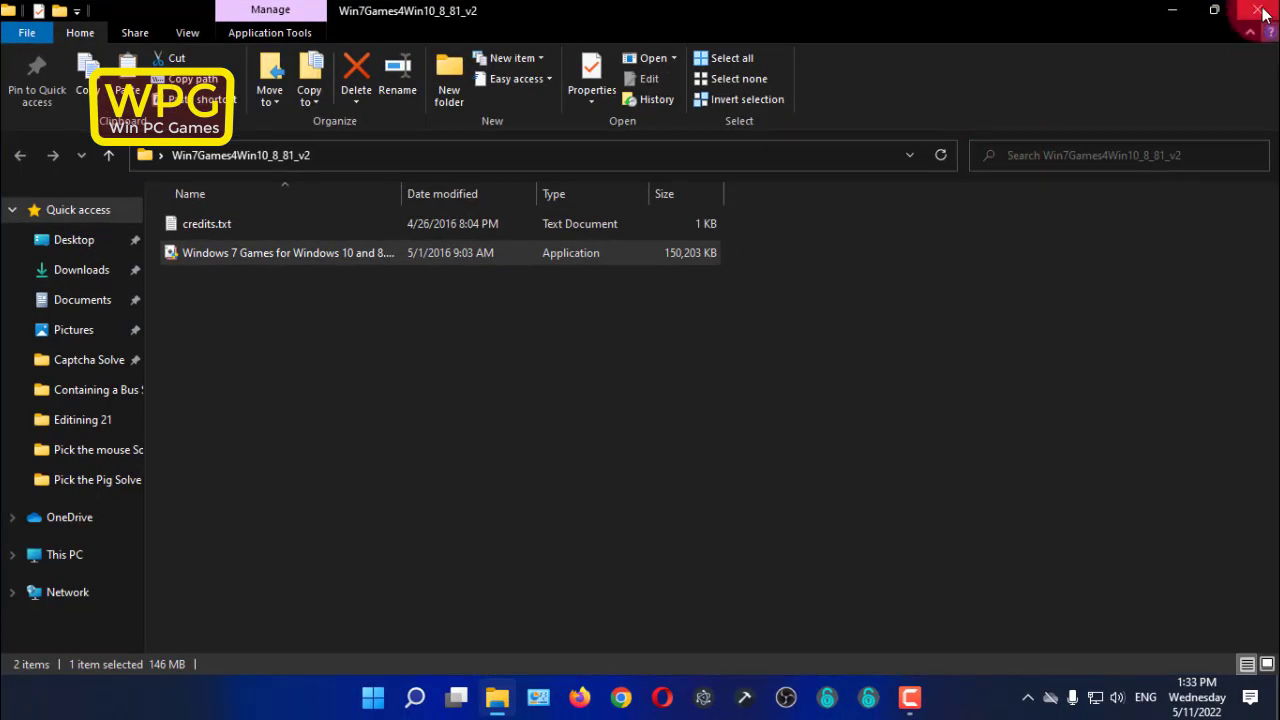
click(1258, 10)
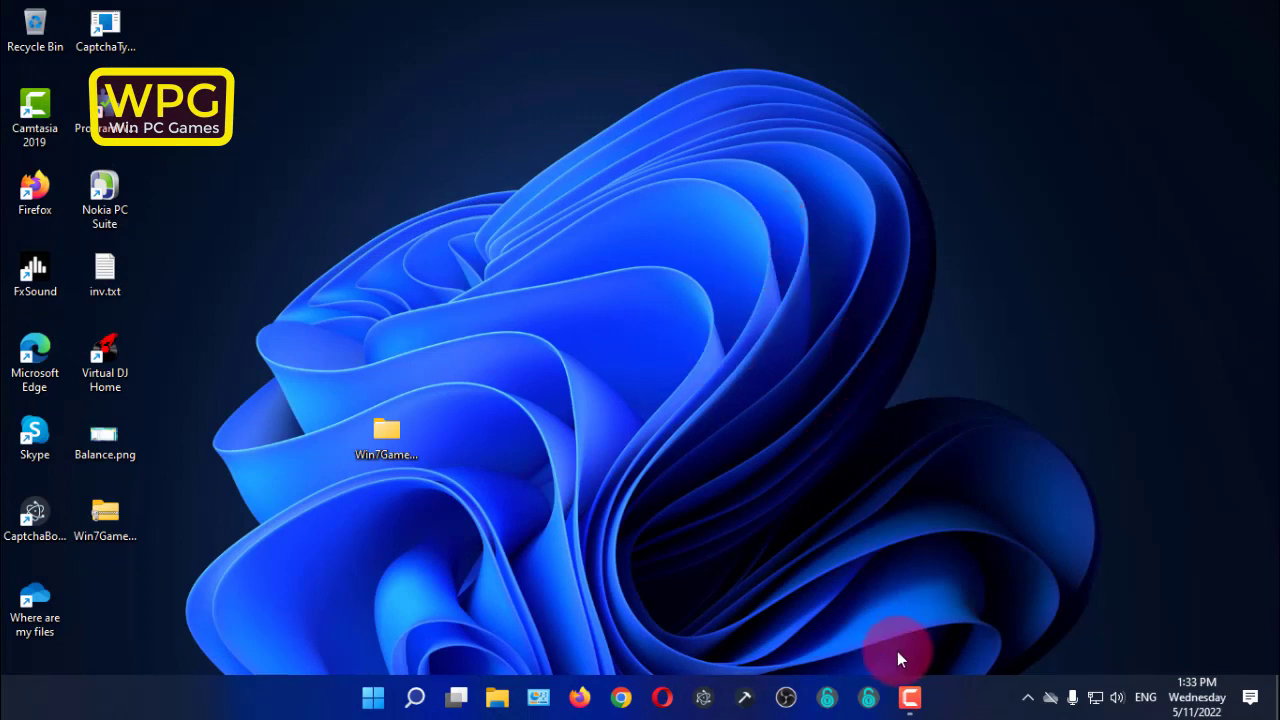
right_click(366, 106)
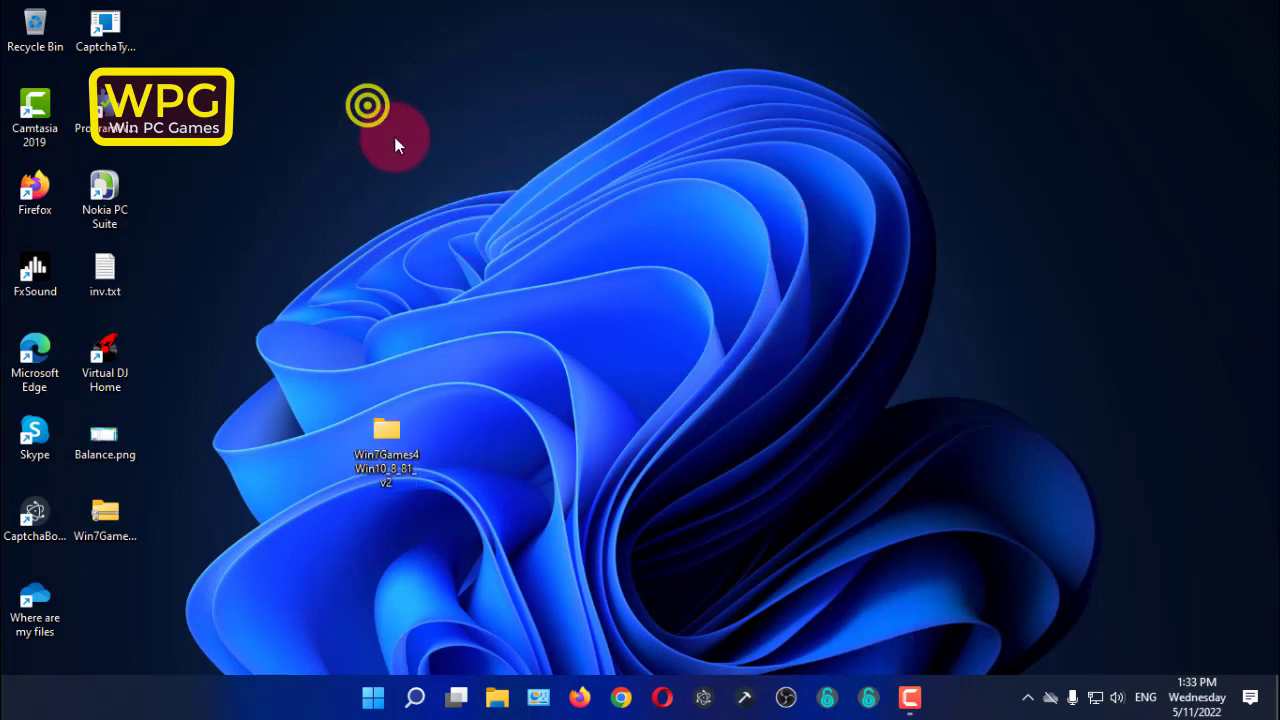
click(408, 157)
right_click(317, 94)
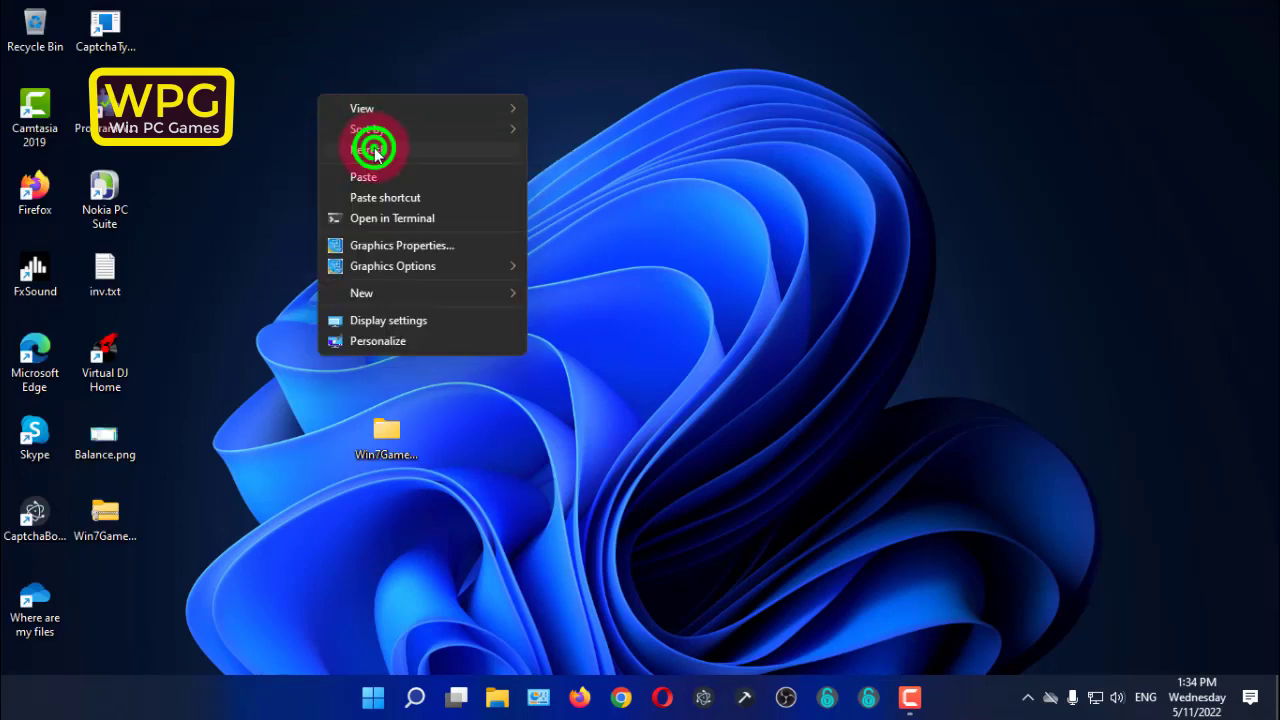
click(373, 149)
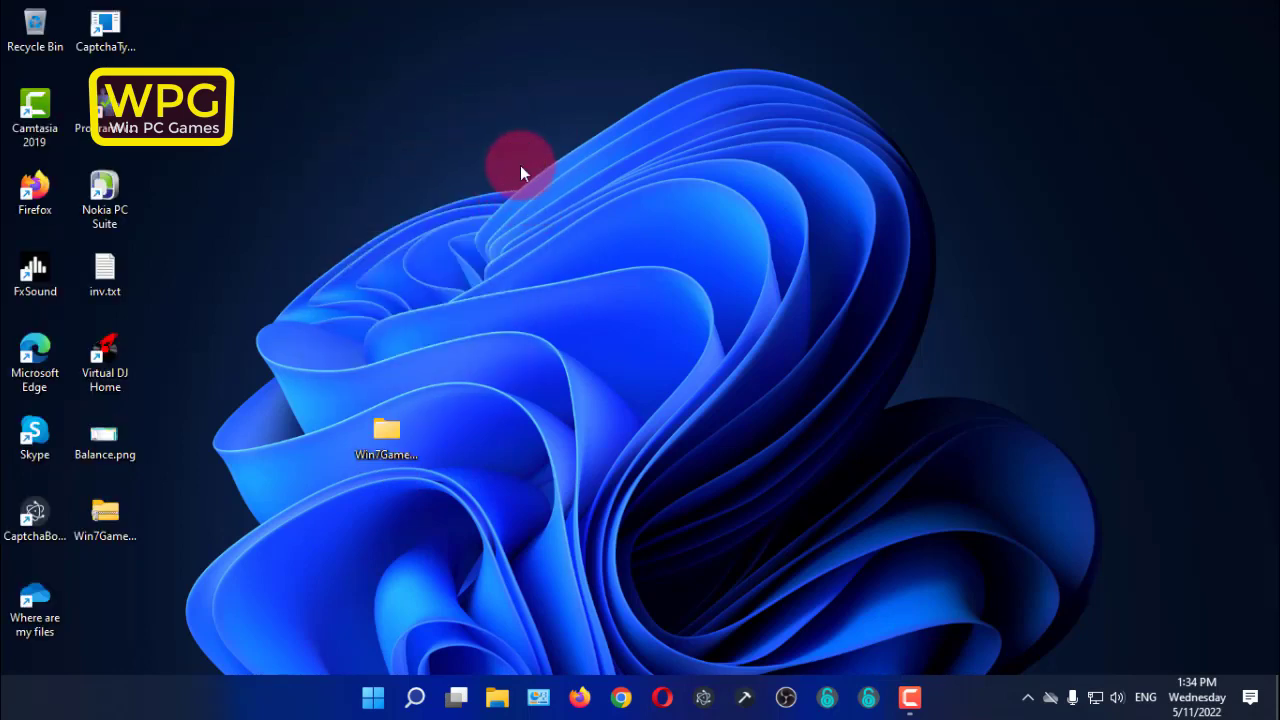
right_click(520, 165)
click(578, 222)
right_click(468, 133)
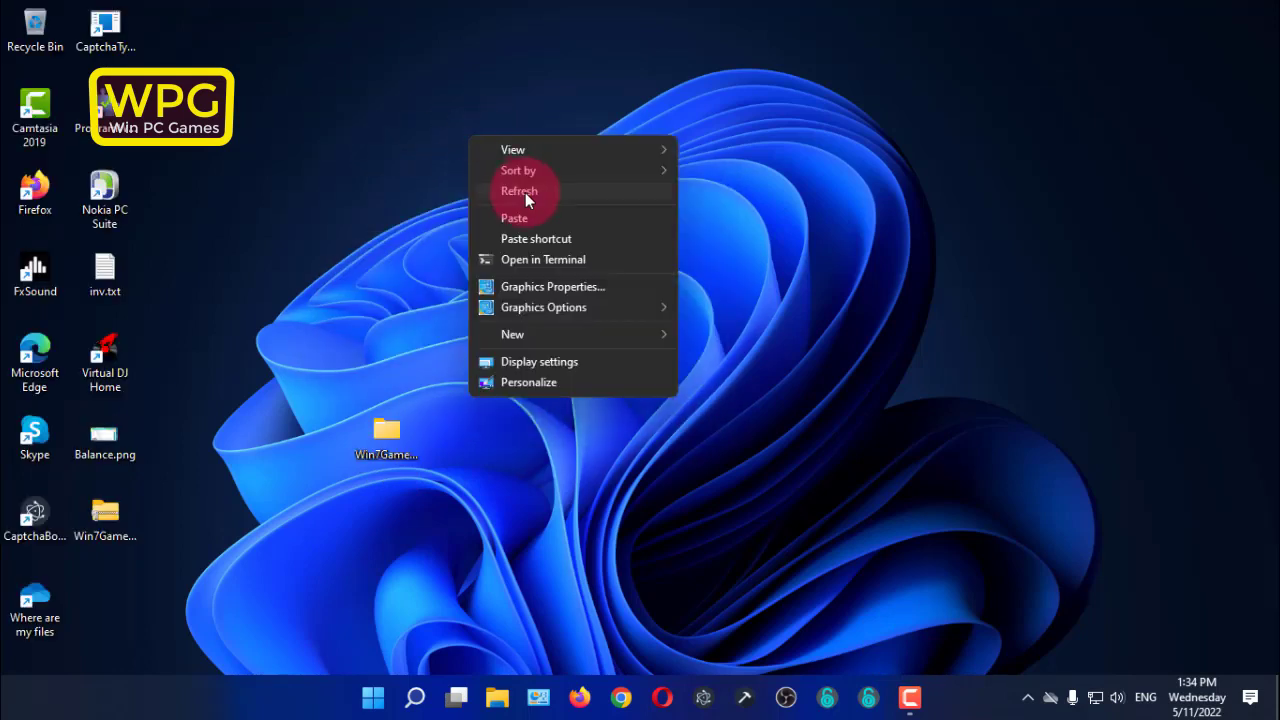
click(526, 191)
right_click(494, 132)
click(543, 196)
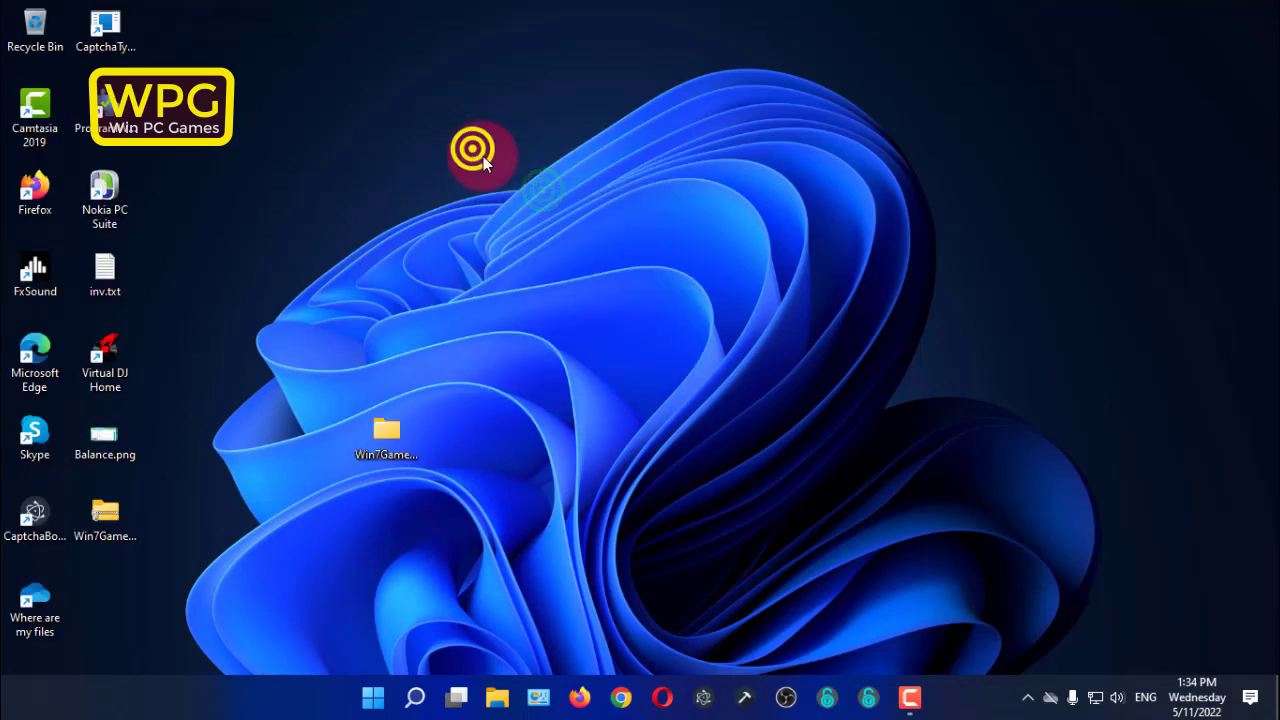
right_click(466, 143)
click(528, 206)
right_click(459, 140)
click(515, 199)
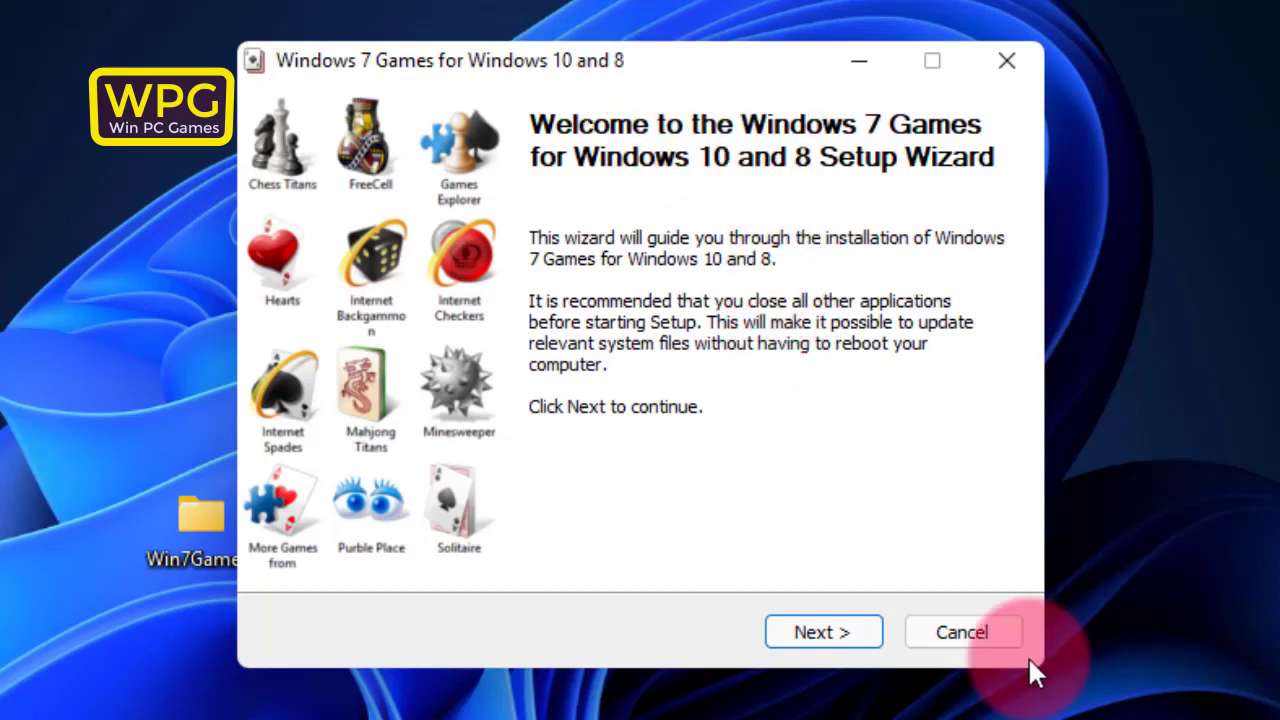
Step: Continue past the setup wizard's welcome page and review the list of game components to install
click(818, 628)
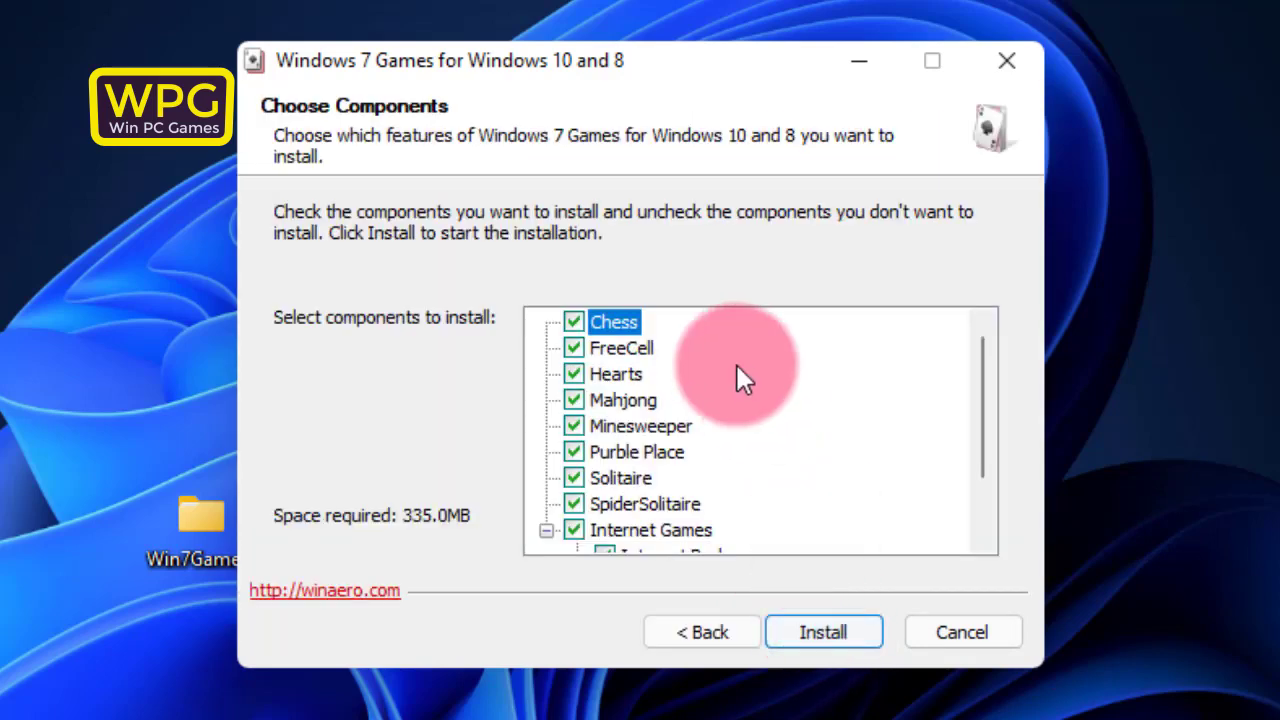
scroll(680, 444, down, 2)
scroll(680, 460, up, 1)
scroll(678, 496, down, 1)
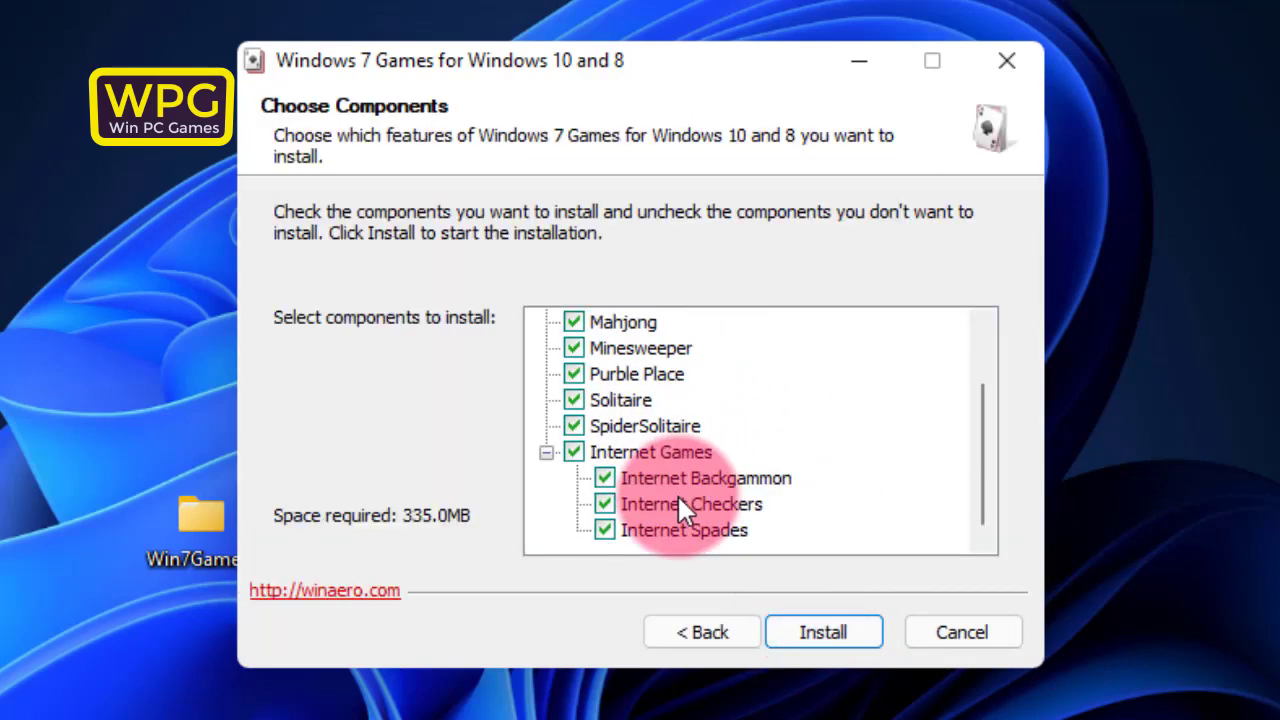
scroll(681, 503, up, 1)
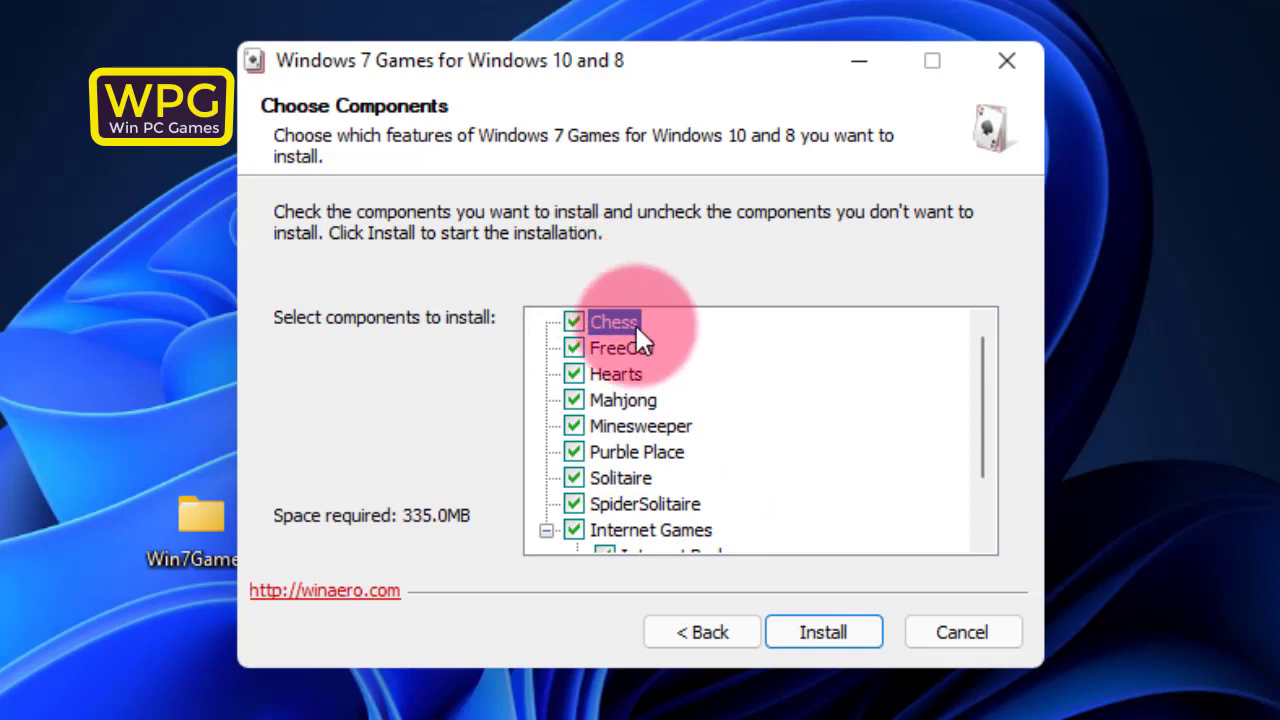
scroll(654, 493, down, 1)
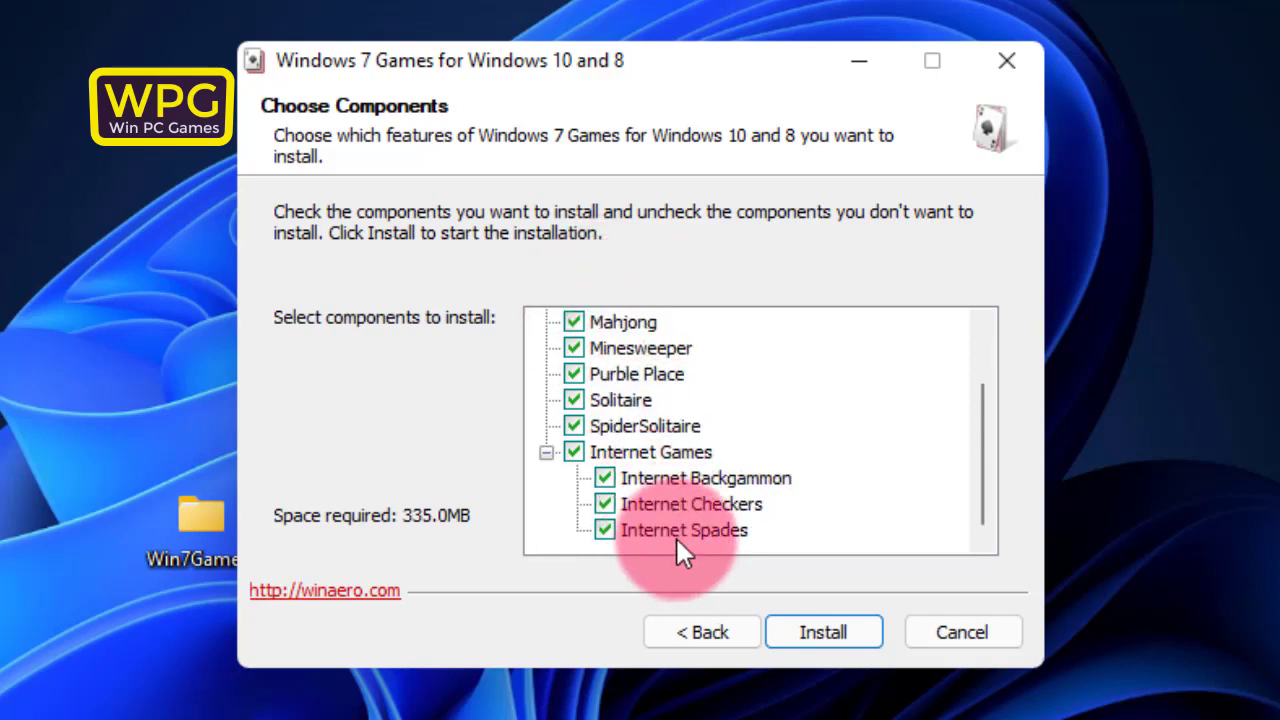
scroll(677, 539, up, 1)
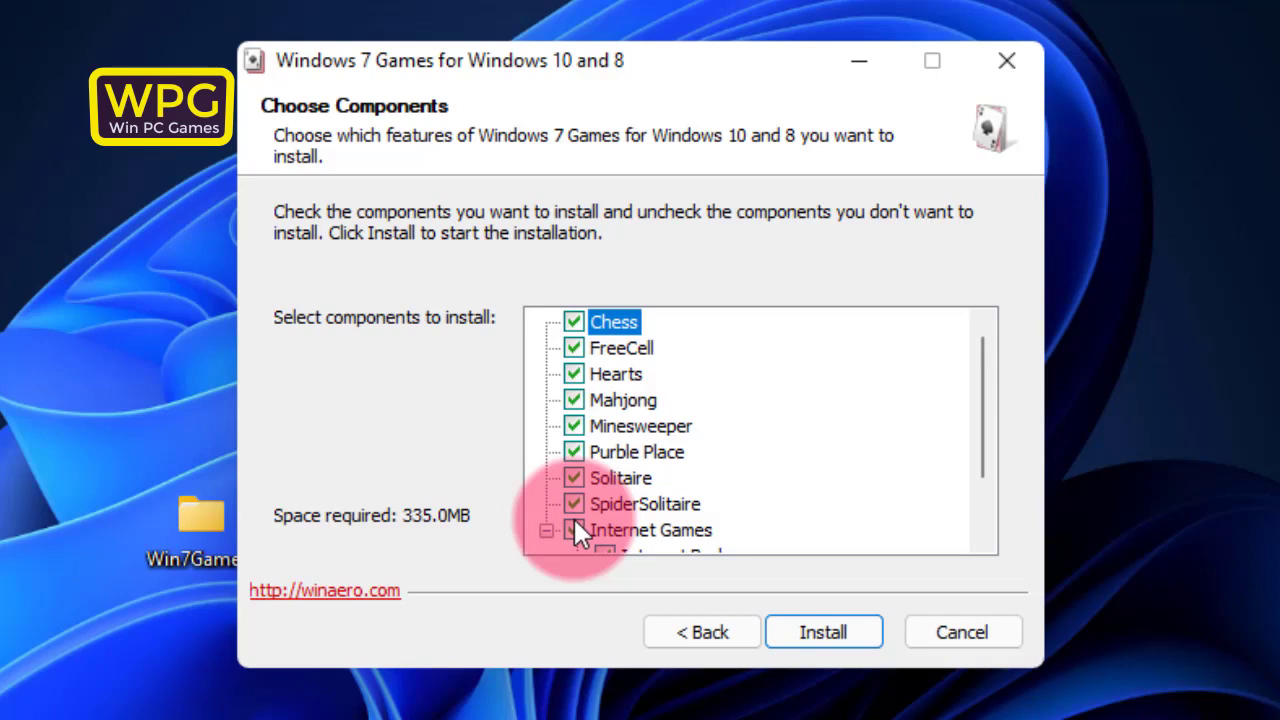
Step: Install the Windows 7 Games package with every component selected, including Solitaire
click(573, 476)
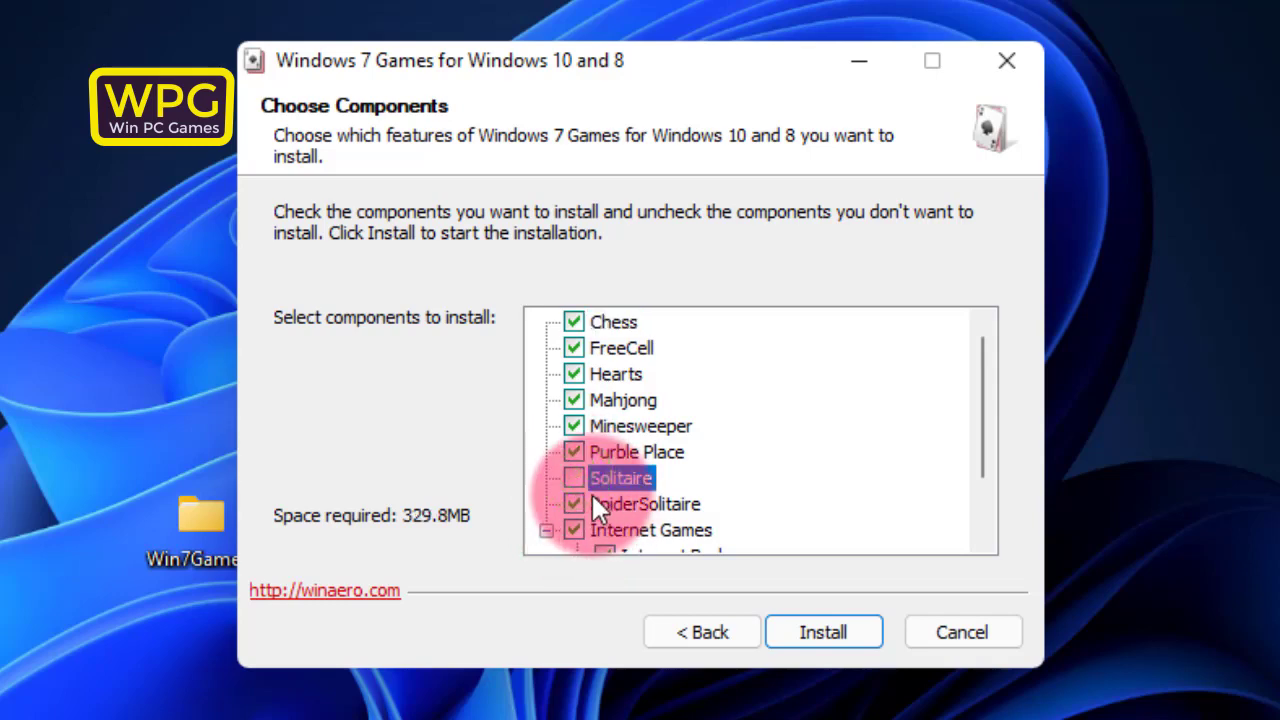
click(573, 478)
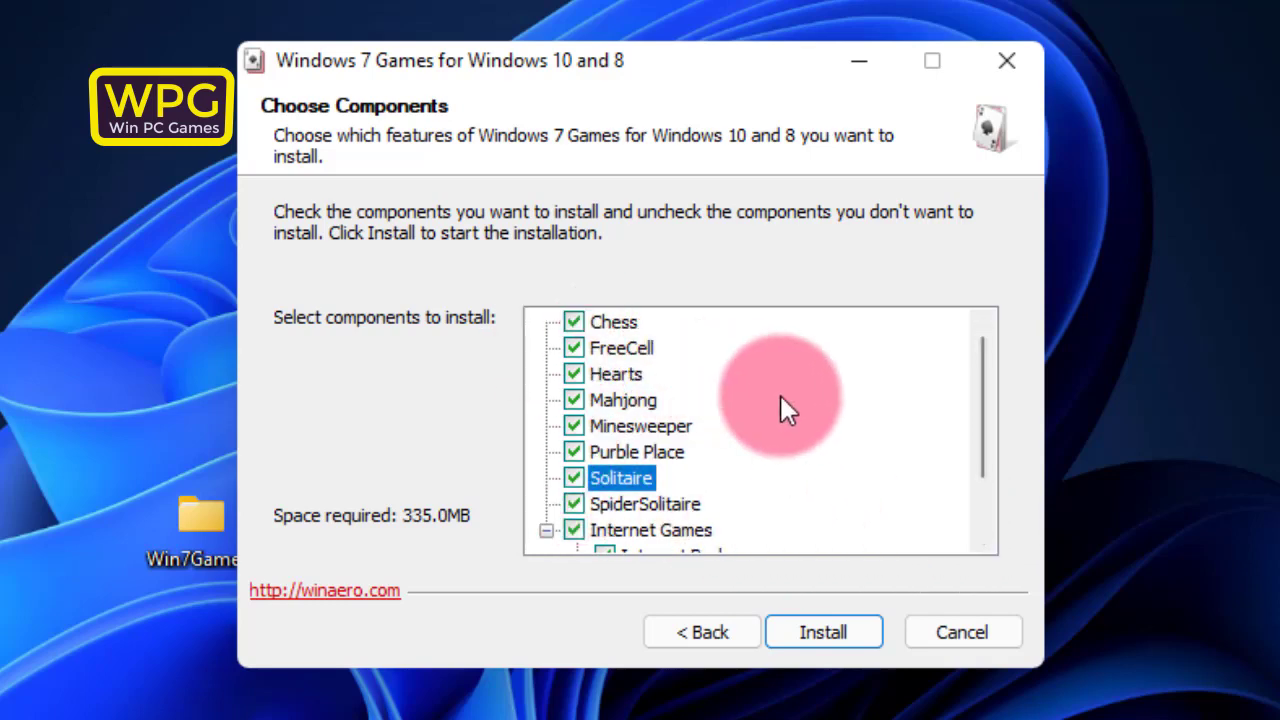
click(834, 631)
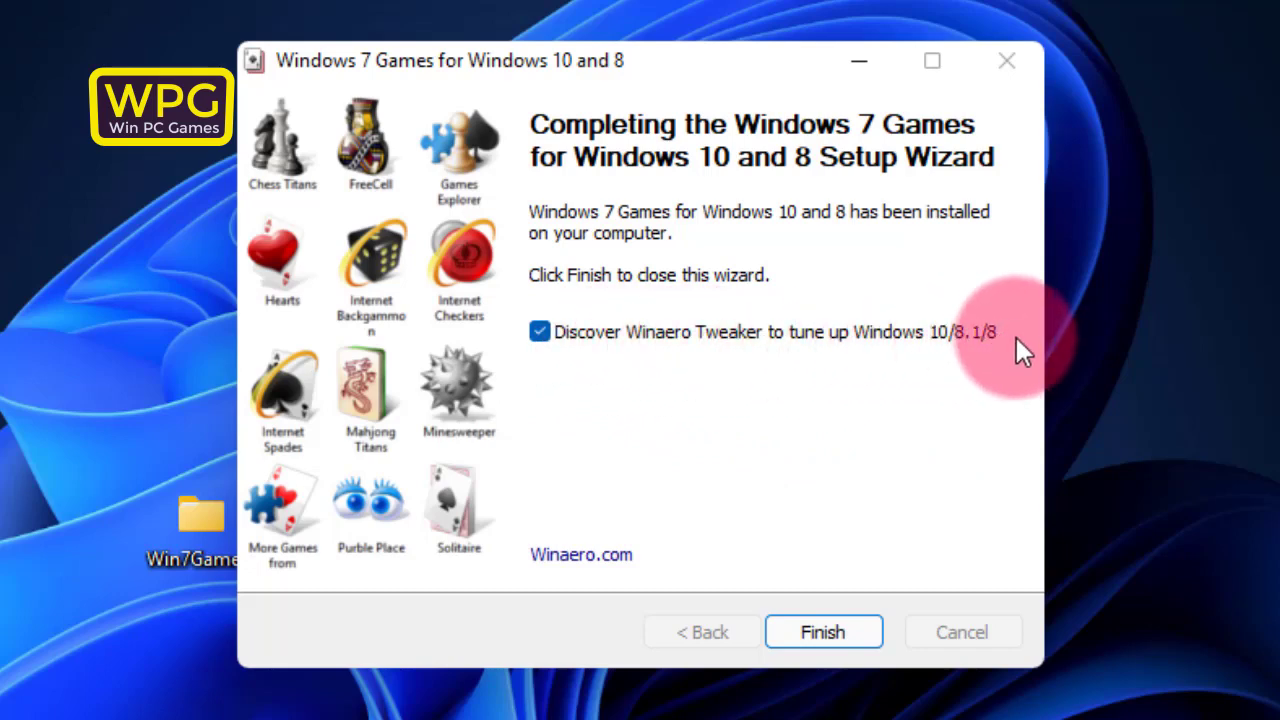
Step: Decline the offer to discover Winaero Tweaker and finish the setup wizard
click(541, 332)
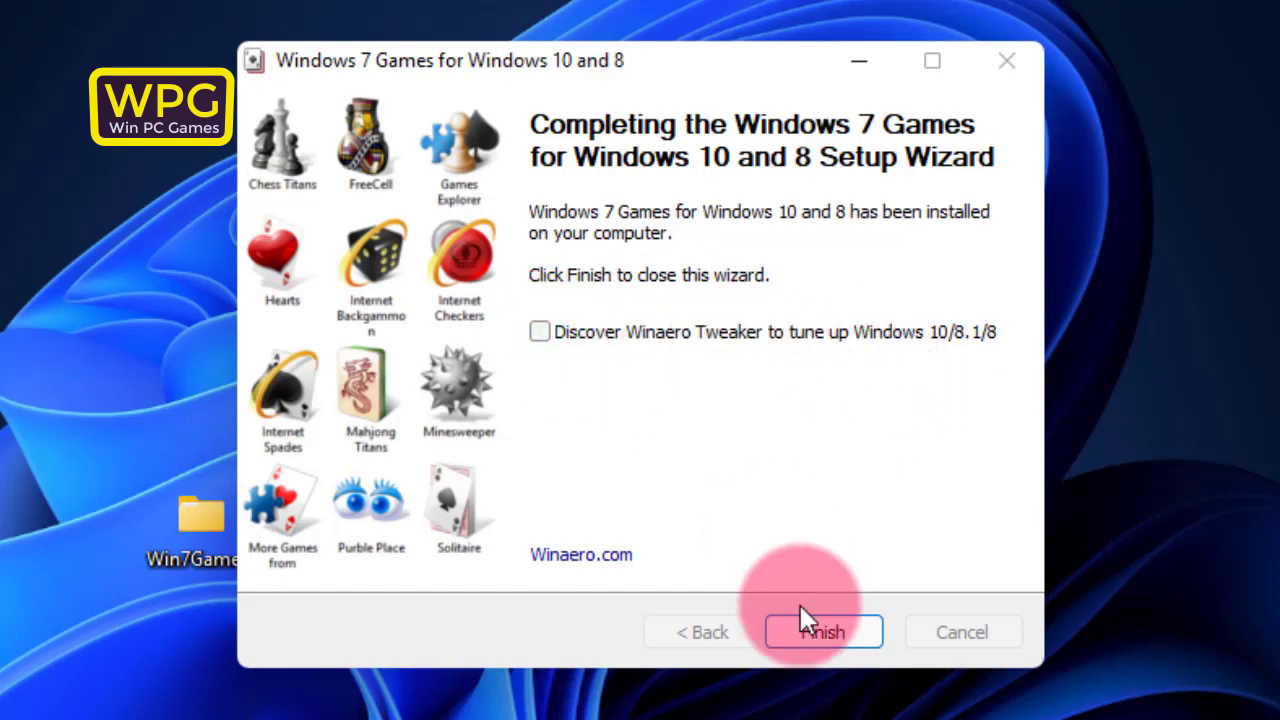
click(815, 632)
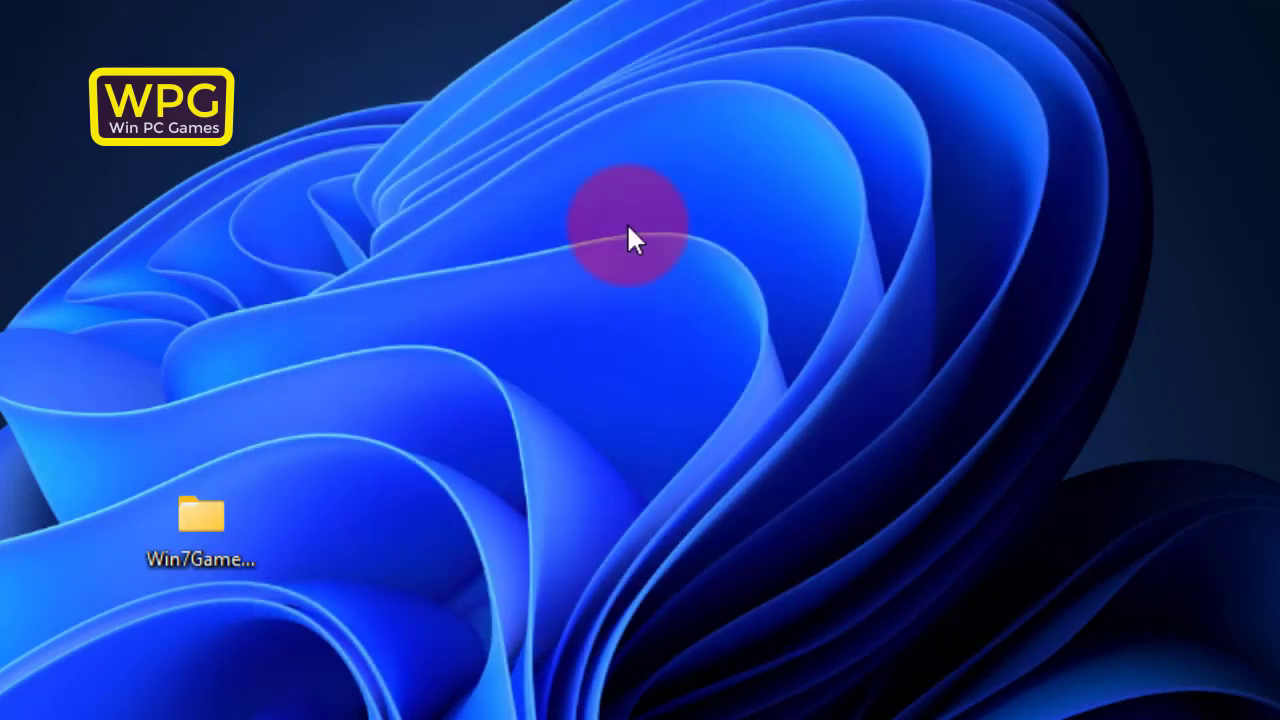
Step: Refresh the desktop four times
right_click(610, 122)
click(716, 215)
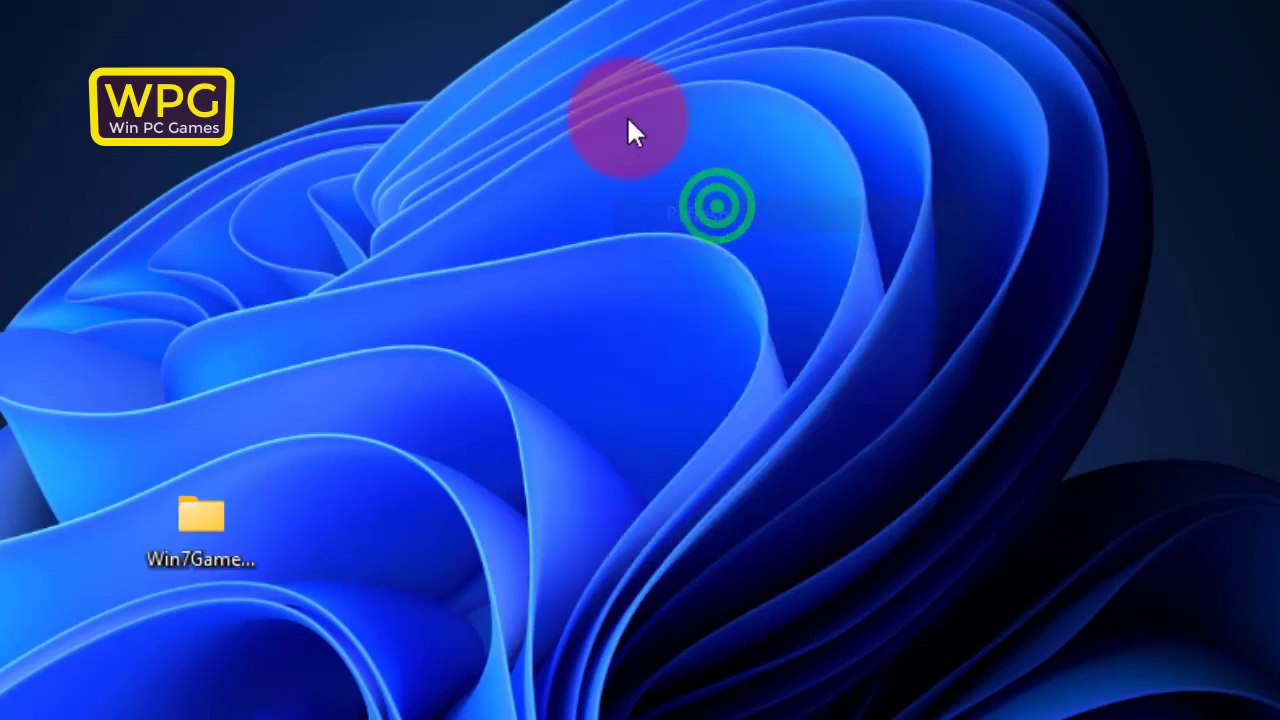
right_click(629, 126)
click(716, 214)
right_click(622, 178)
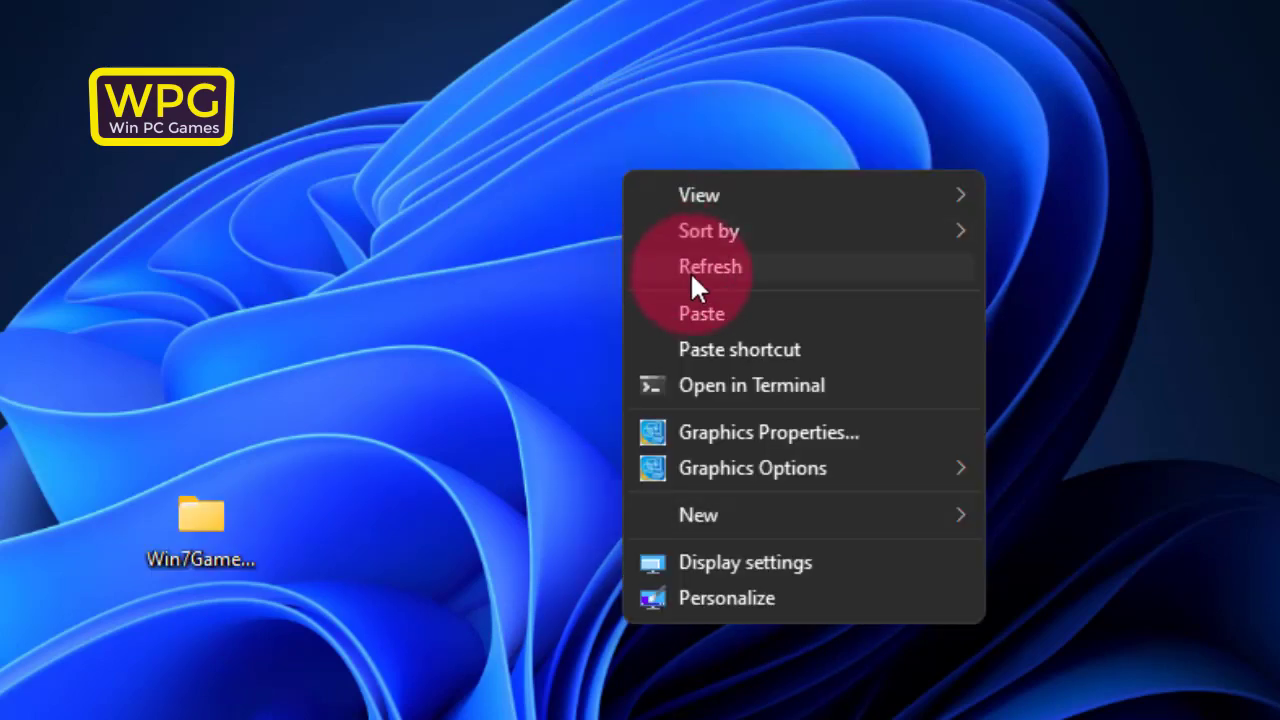
click(690, 272)
right_click(592, 152)
click(676, 252)
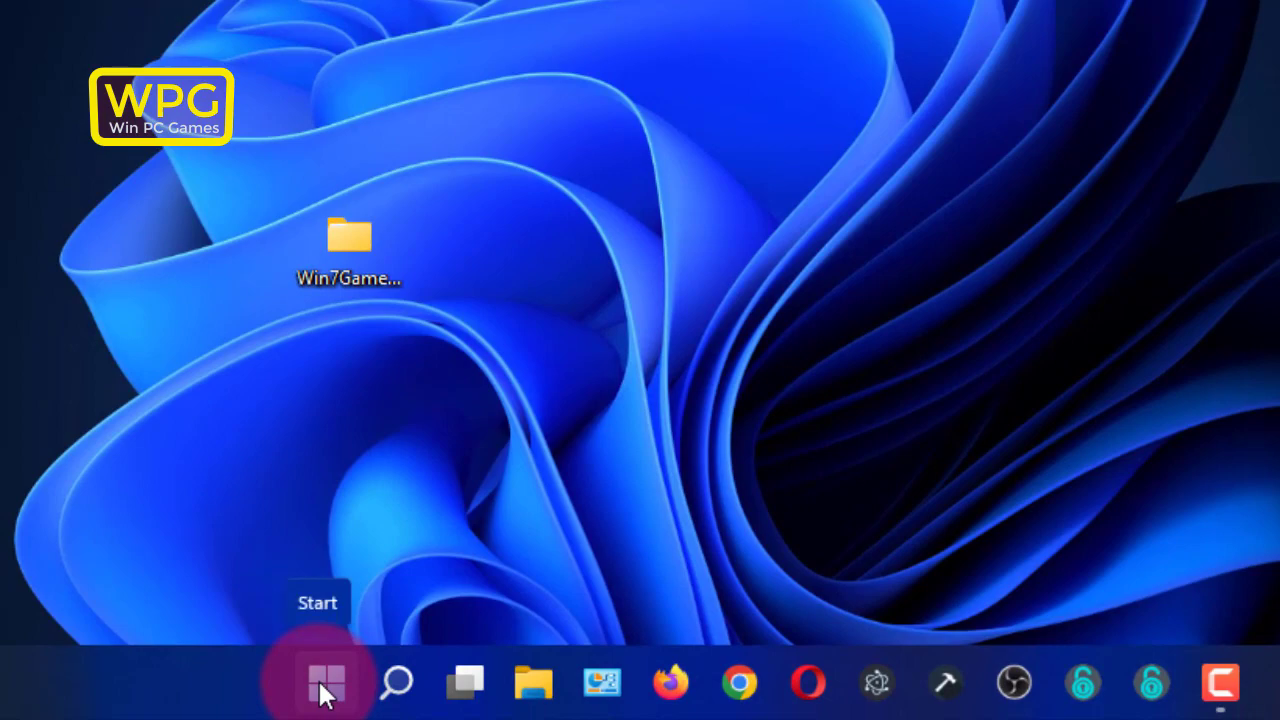
Step: Find the new Games folder in the list of all installed apps and expand it
click(318, 678)
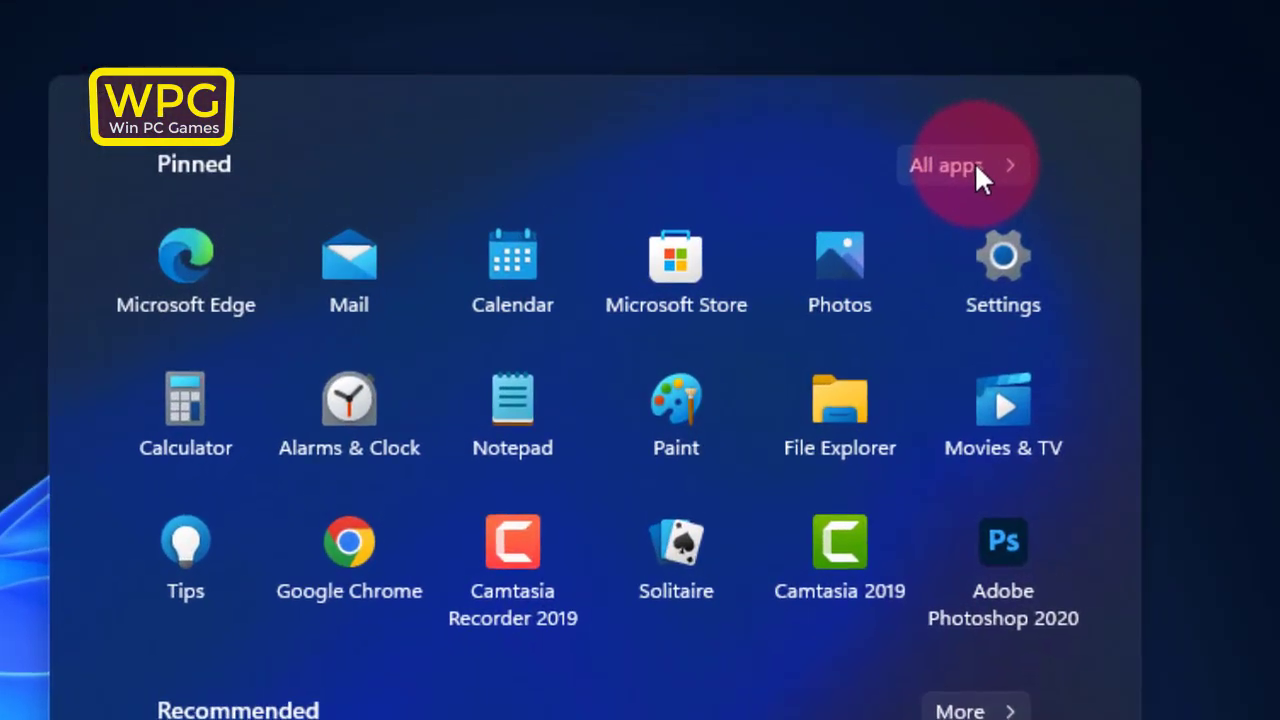
click(852, 92)
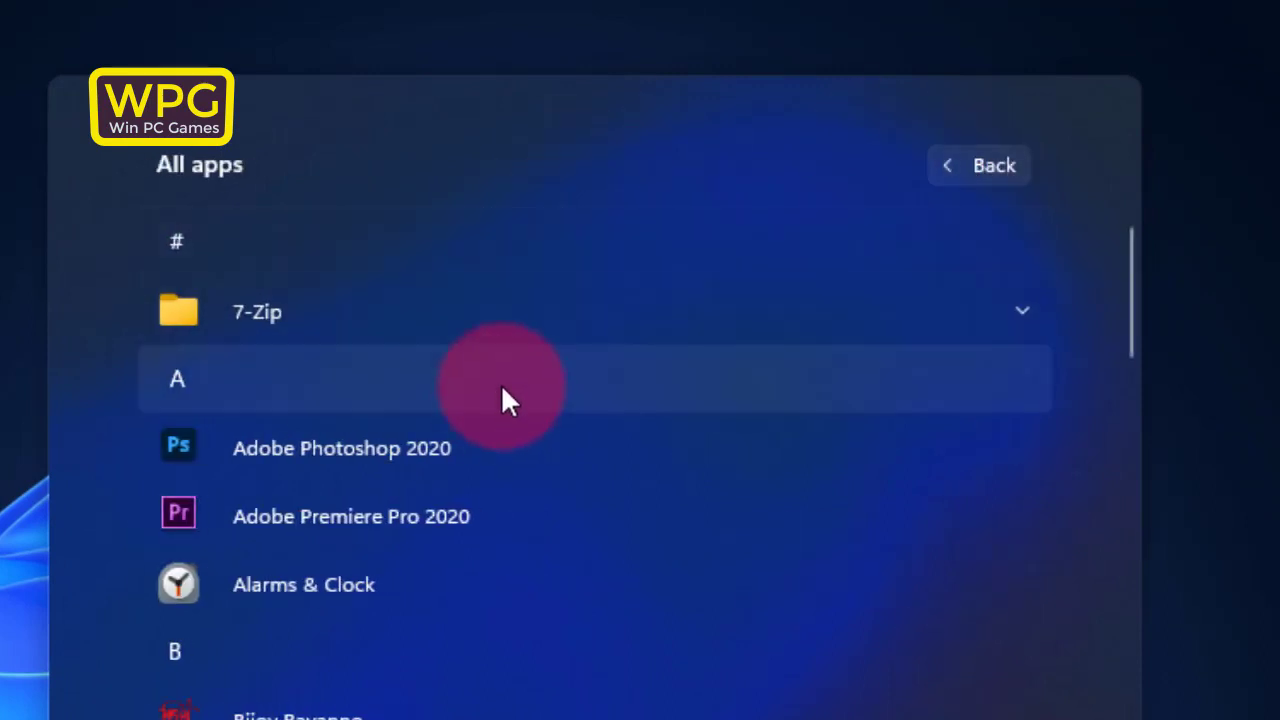
scroll(545, 505, down, 4)
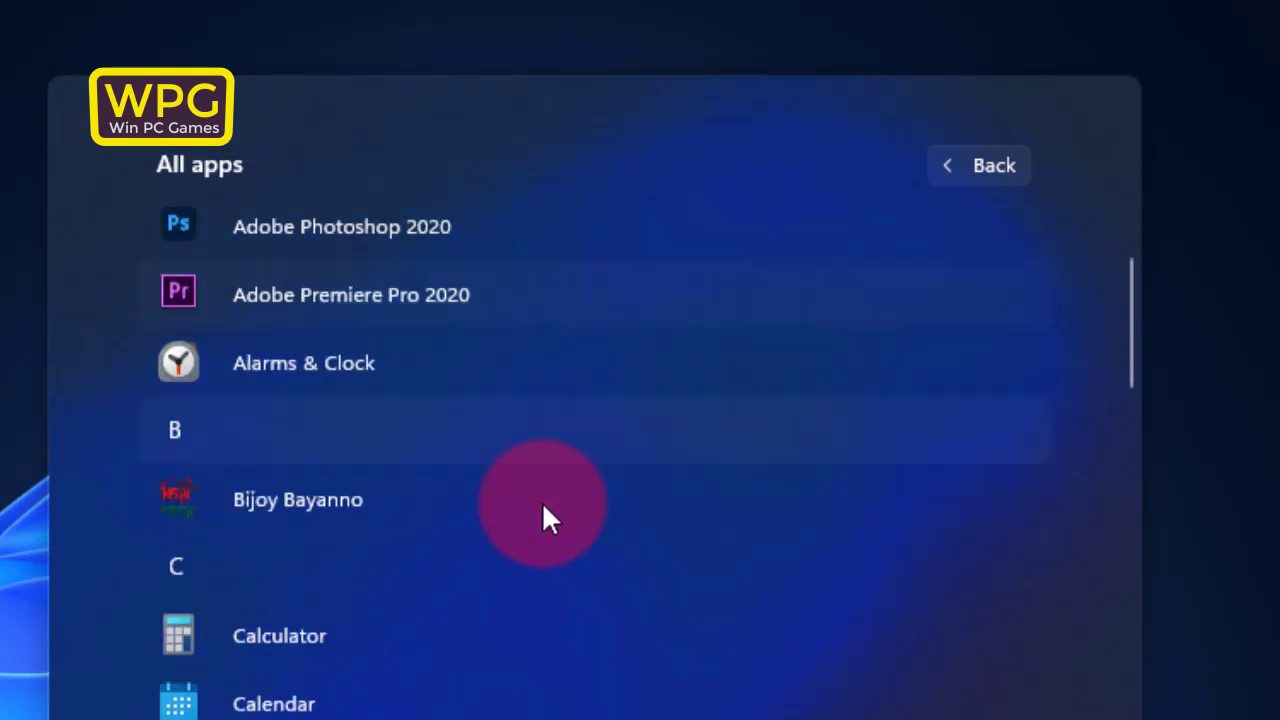
scroll(543, 518, down, 7)
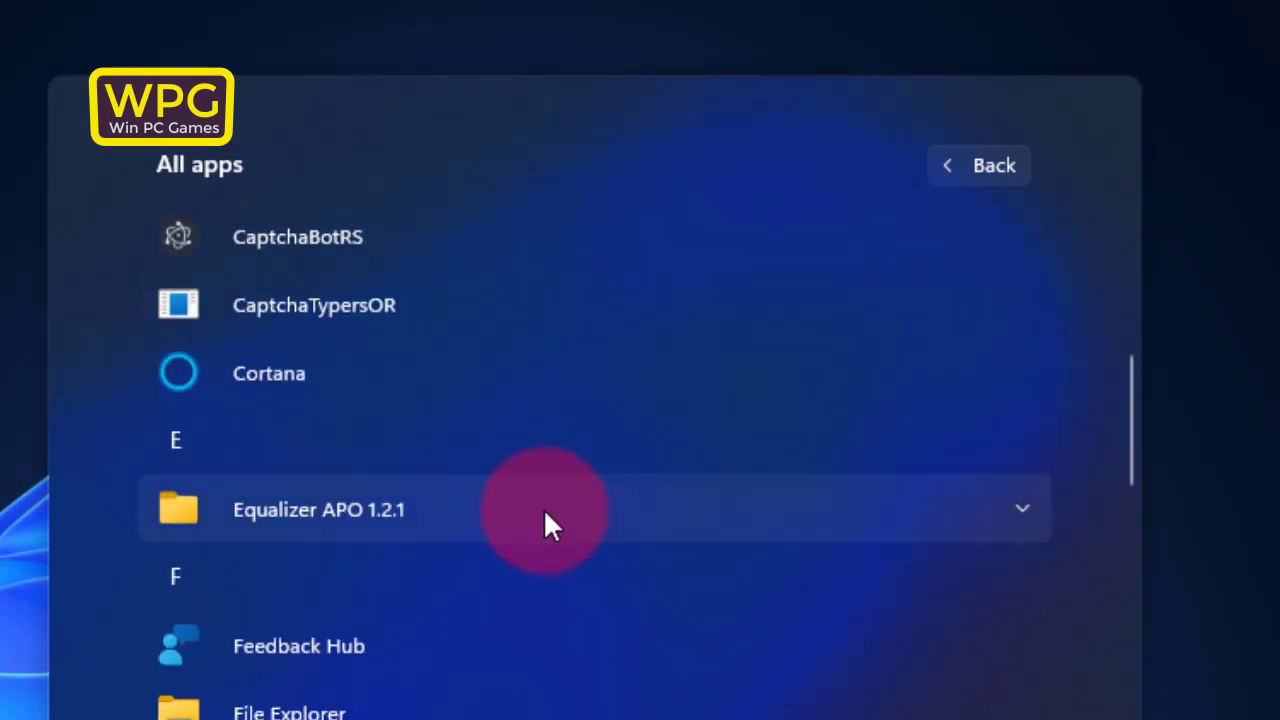
scroll(543, 520, down, 1)
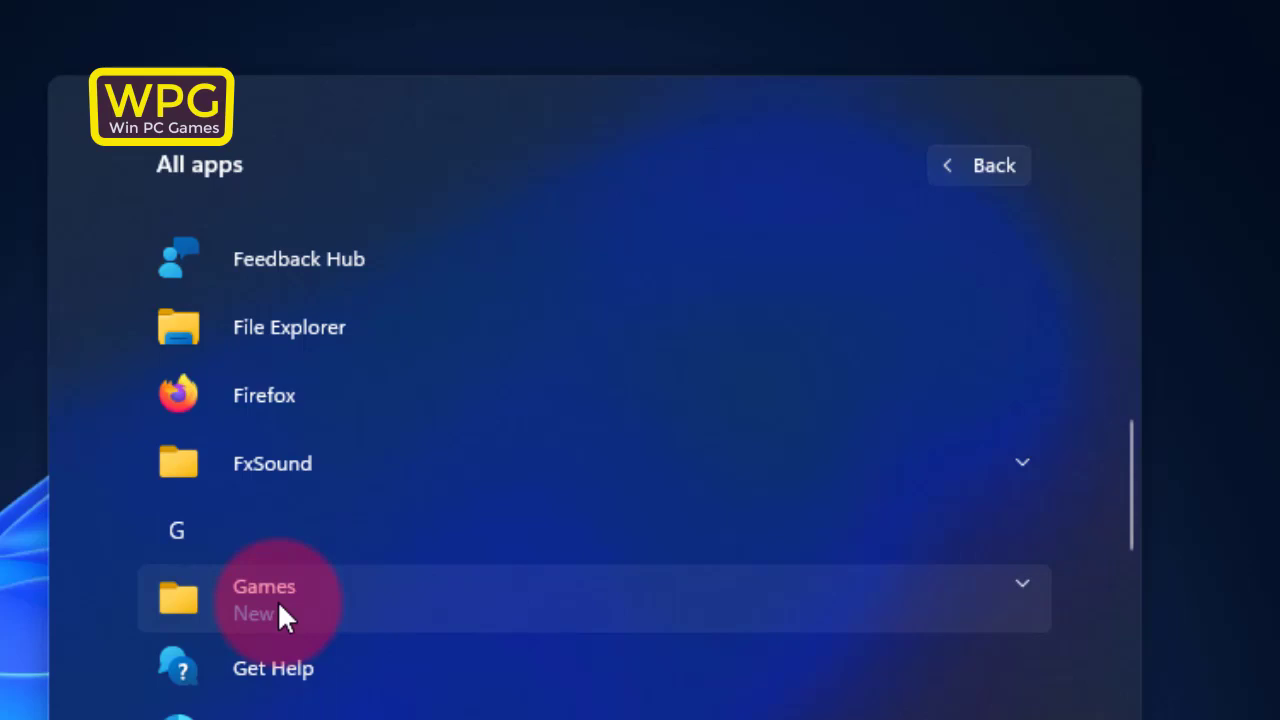
click(941, 597)
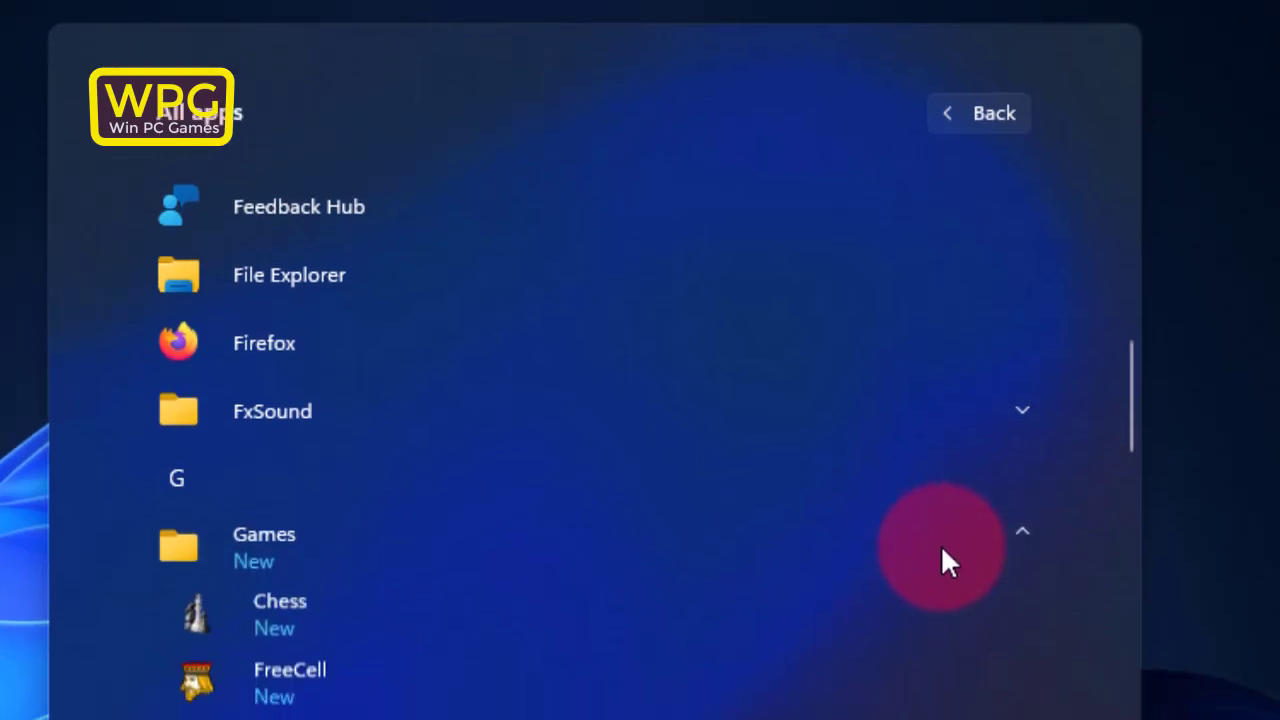
Step: Look through the installed games and launch Chess at the Beginner difficulty level
scroll(301, 298, down, 4)
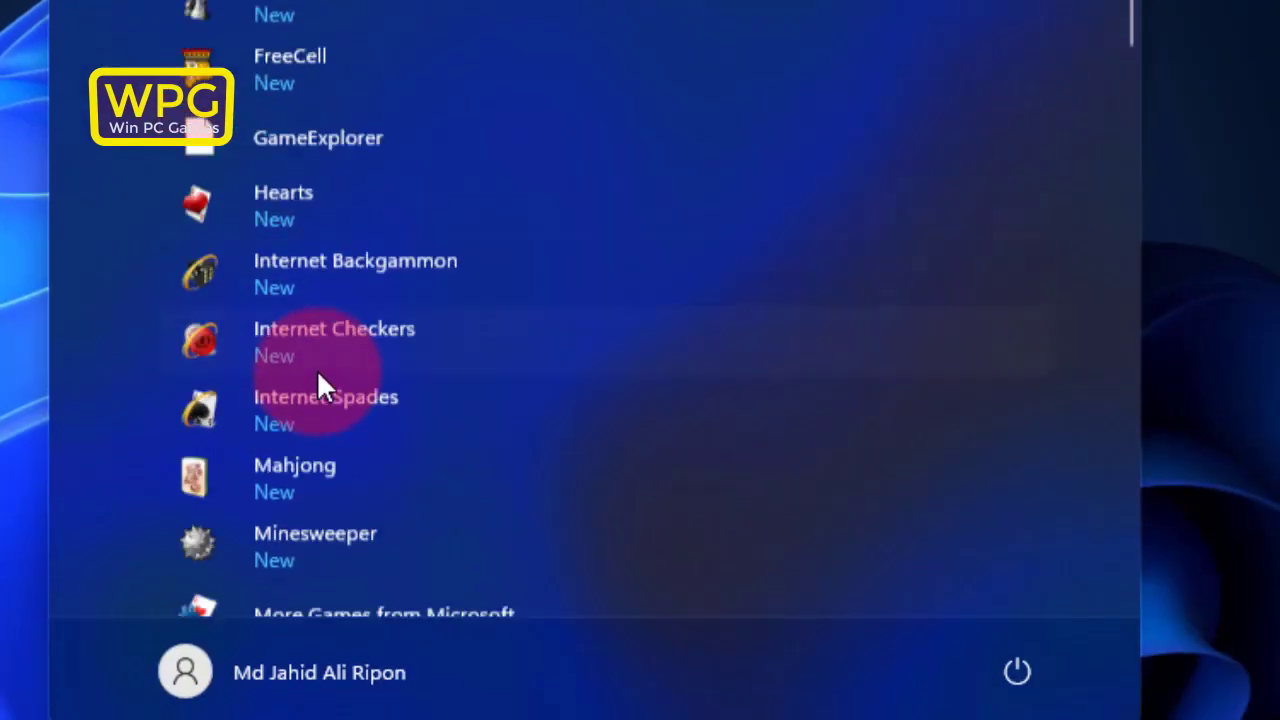
scroll(289, 363, down, 4)
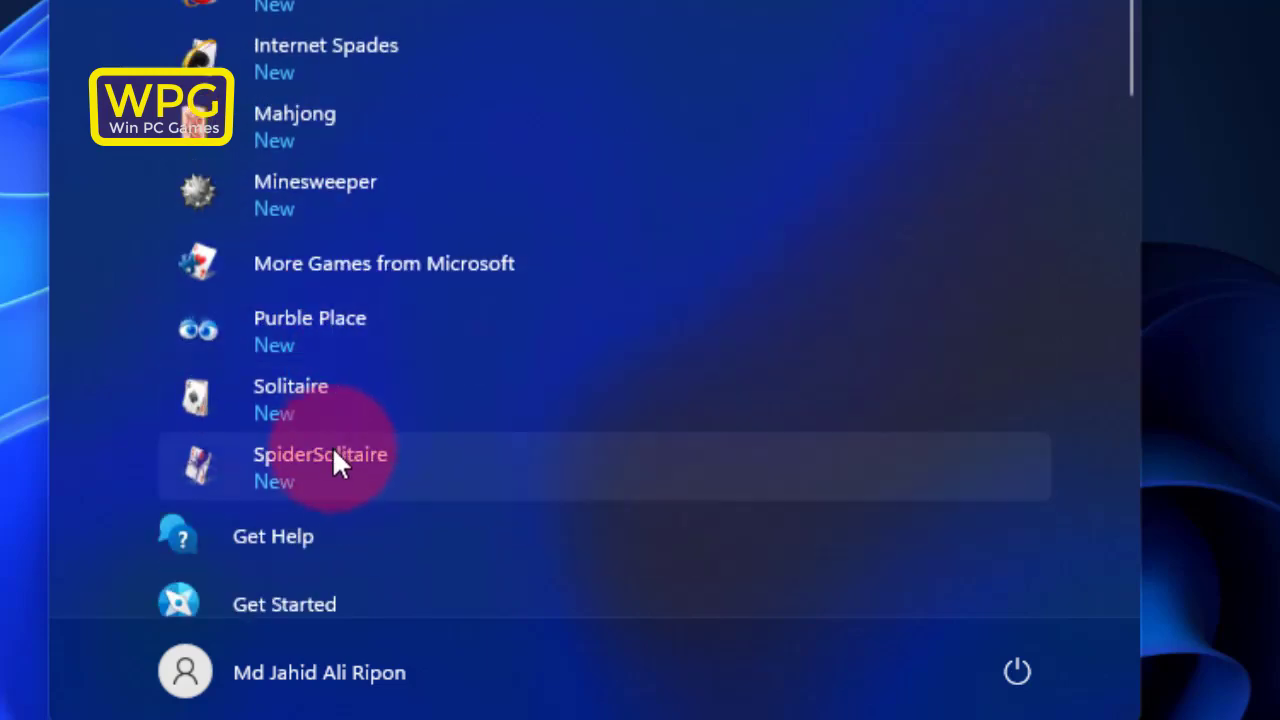
scroll(323, 63, up, 2)
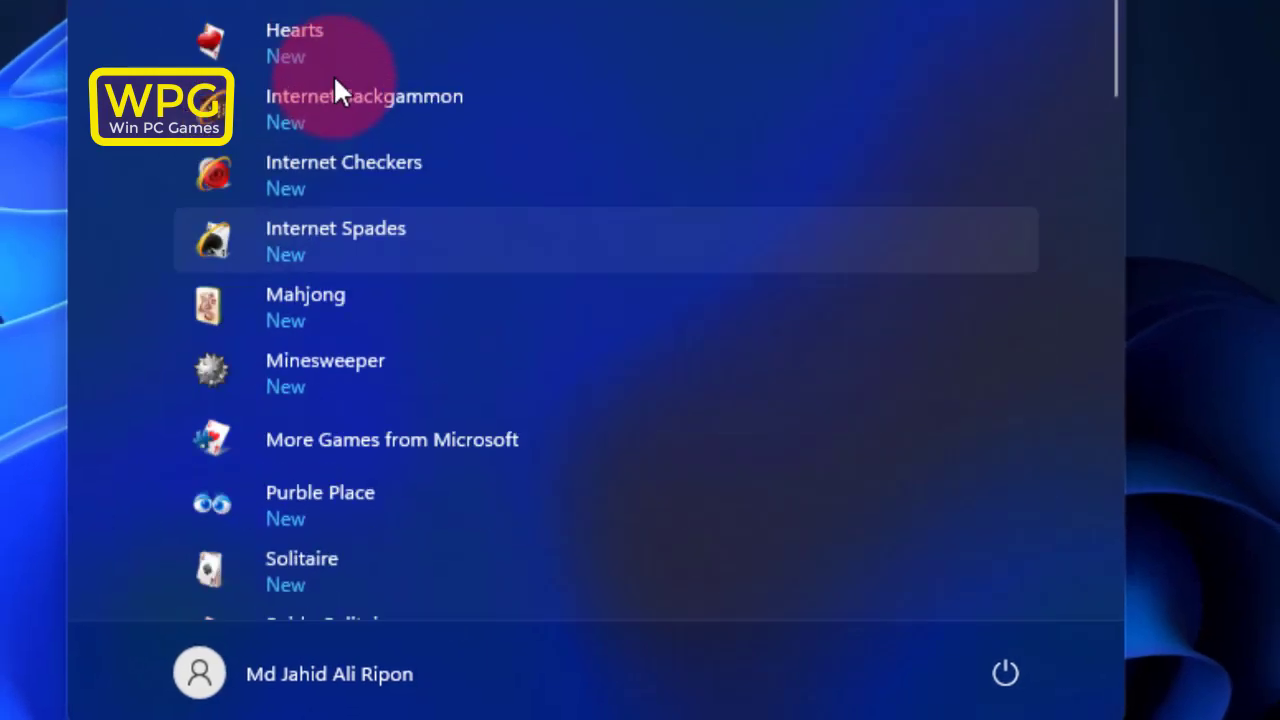
scroll(335, 80, up, 2)
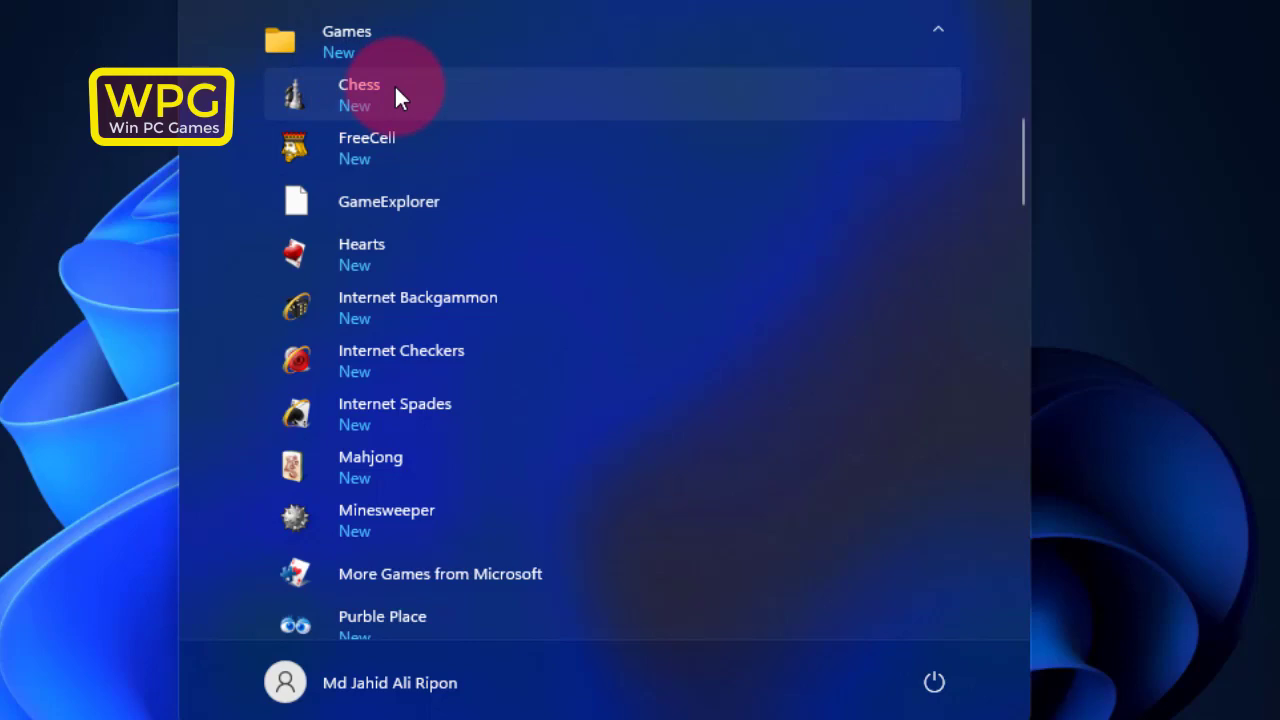
click(394, 85)
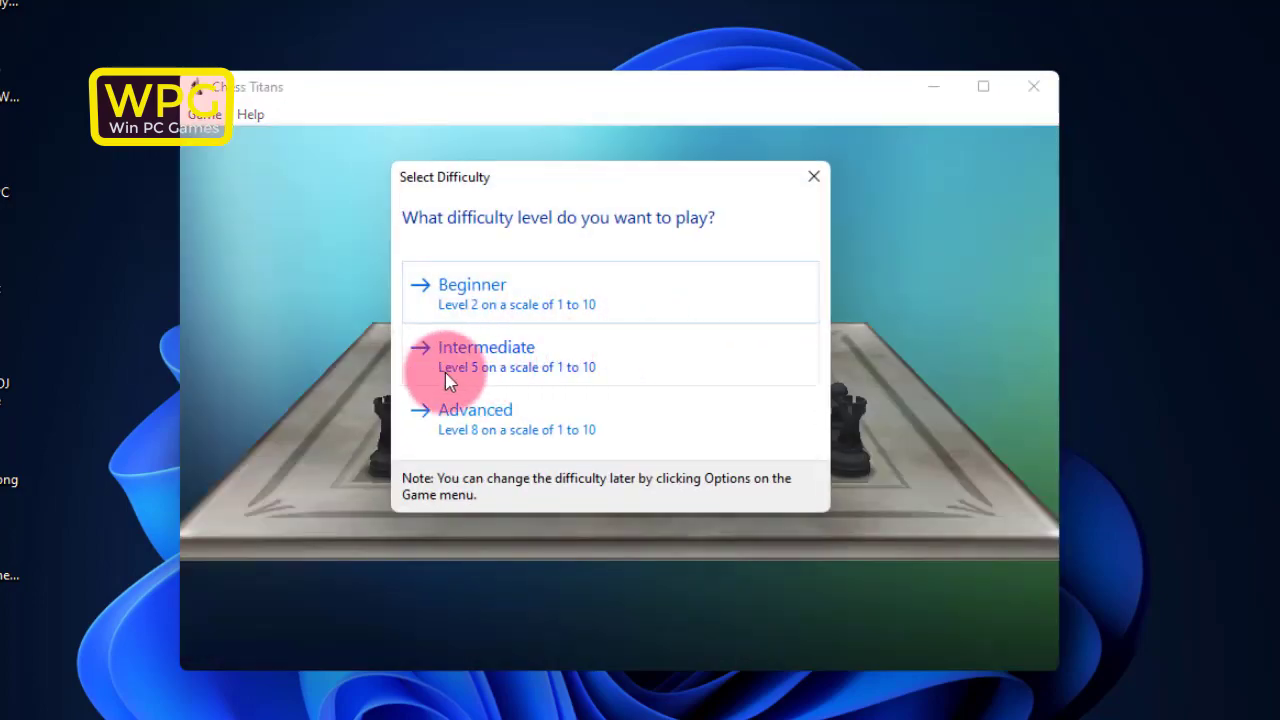
click(518, 305)
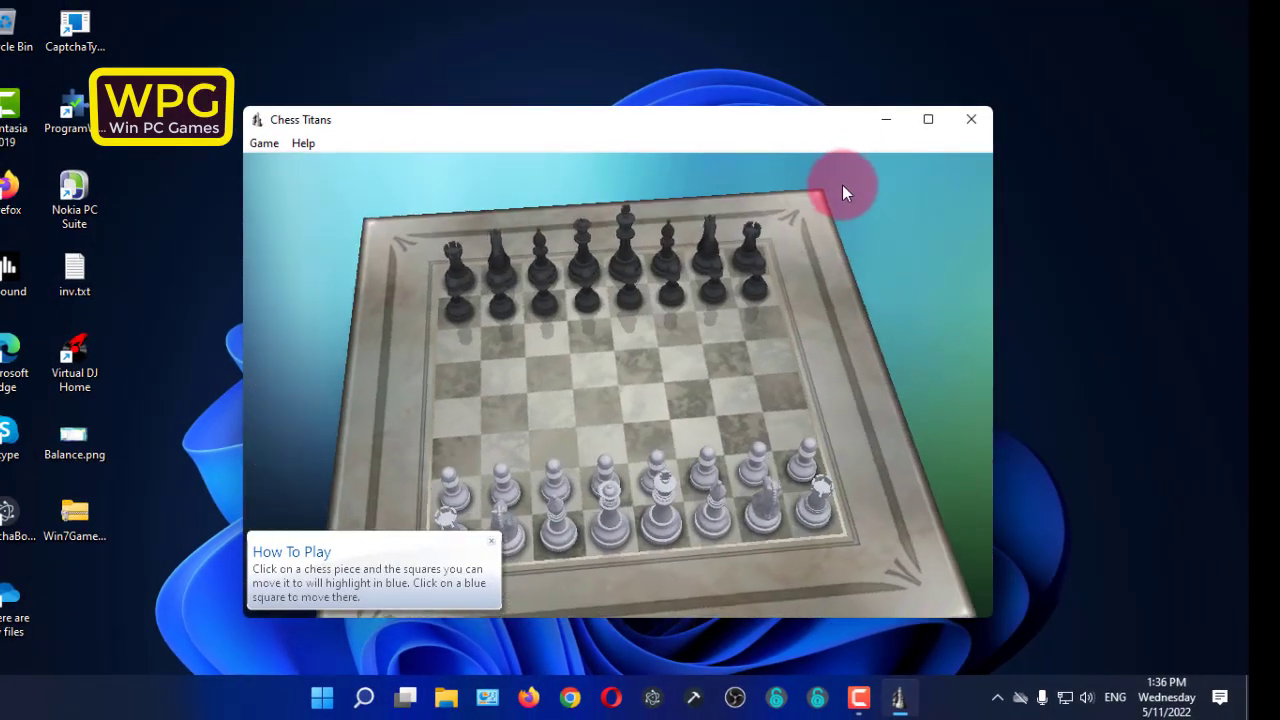
mouse_move(928, 122)
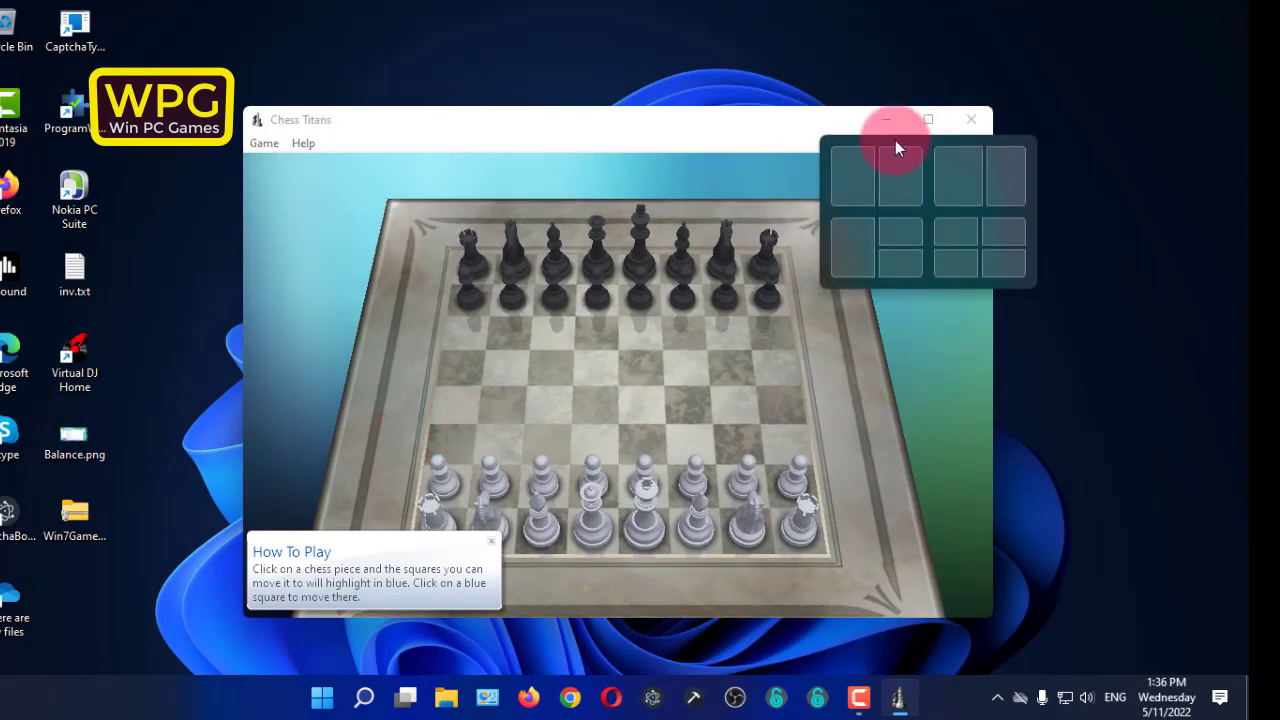
click(623, 138)
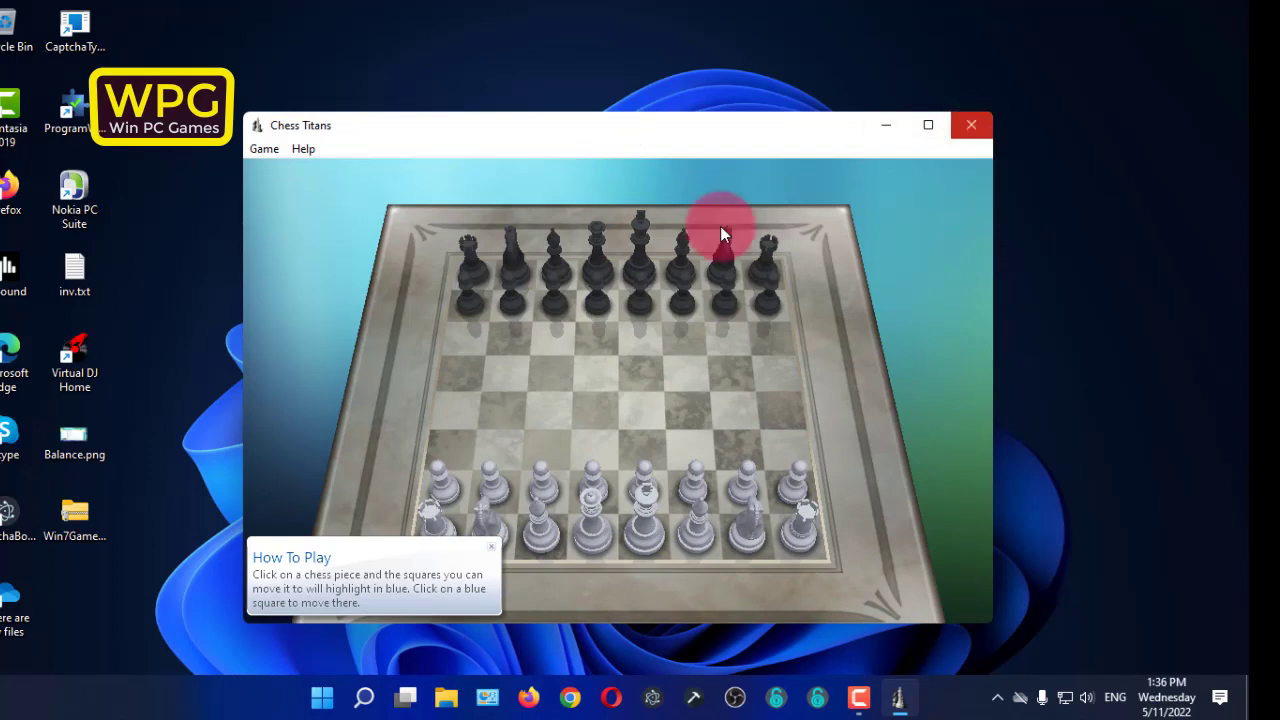
Step: Move the white pawn in front of the queen and the one in front of the king two squares forward
click(592, 488)
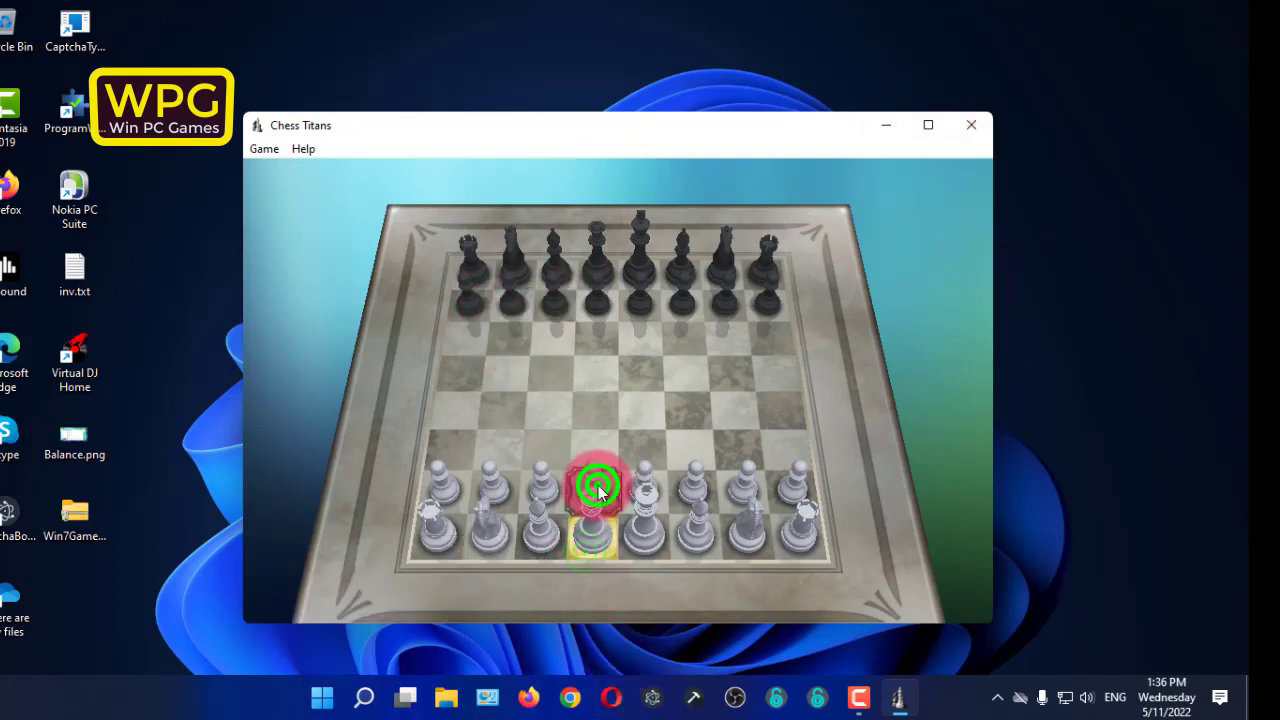
click(605, 421)
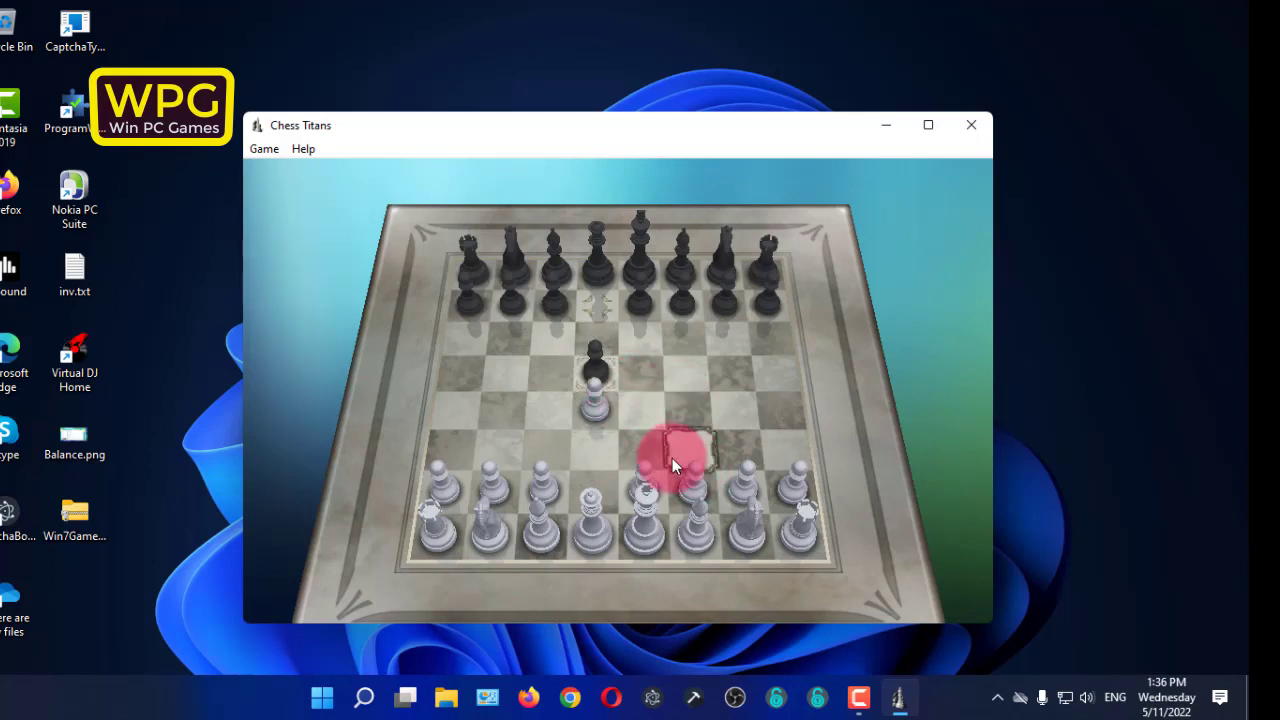
click(650, 482)
click(643, 401)
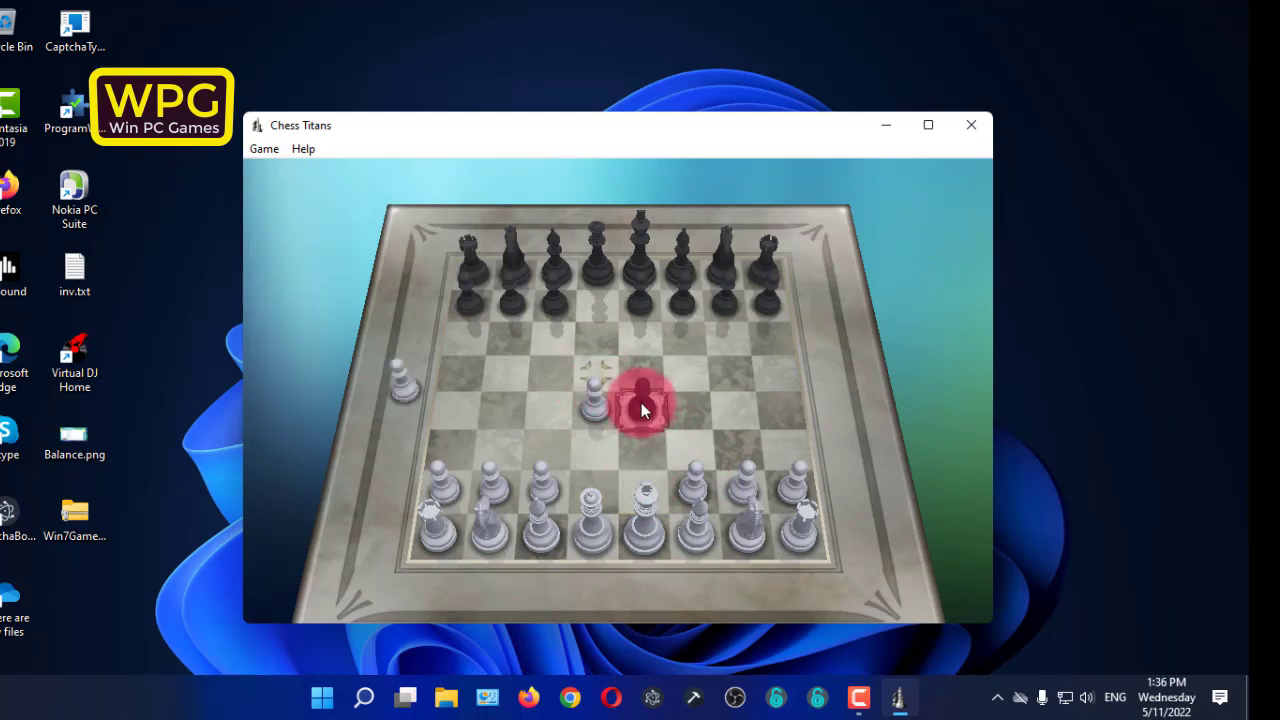
Step: Advance the white pawn in front of the king-side bishop one square and recapture there with the adjacent knight's pawn
click(542, 525)
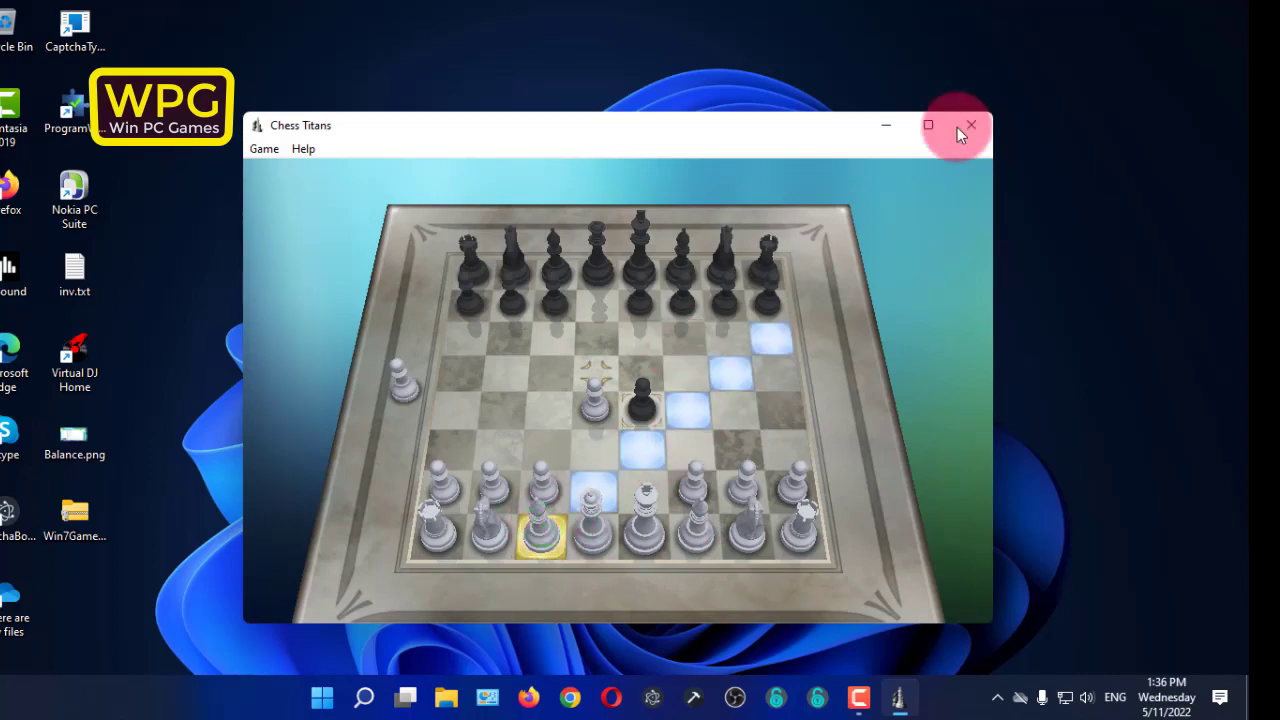
drag(697, 500, 686, 449)
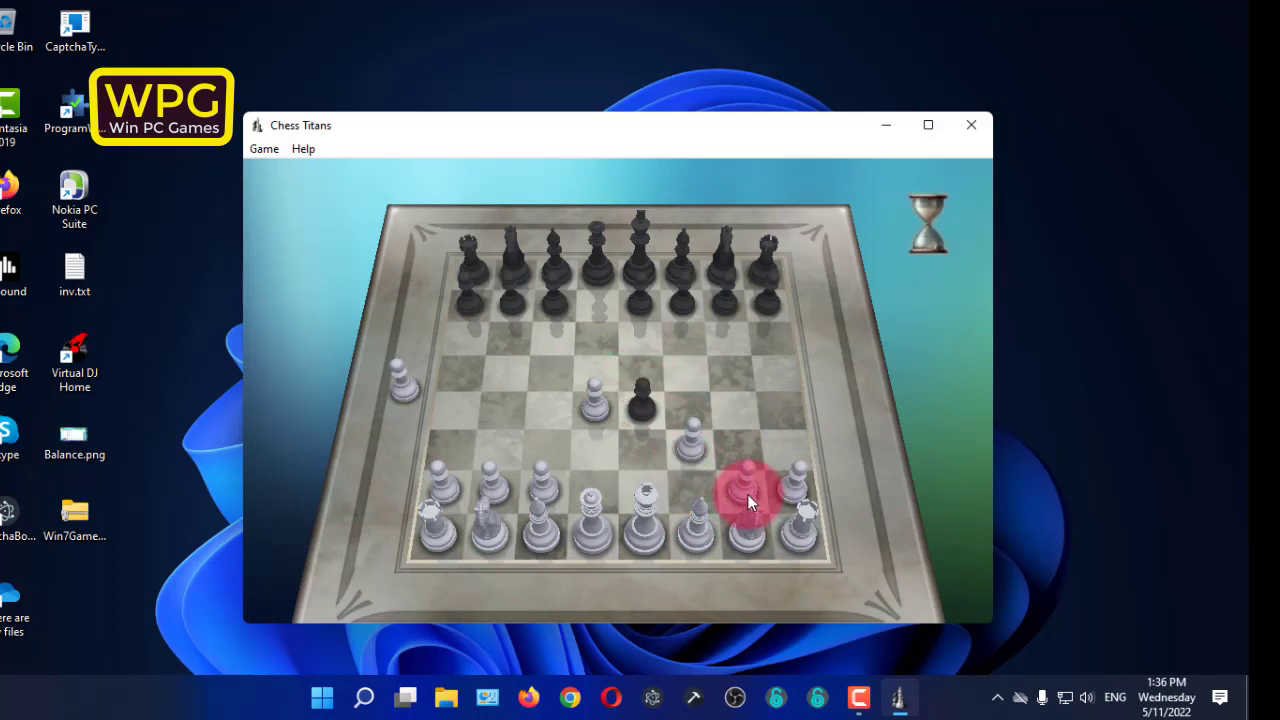
click(747, 494)
click(690, 452)
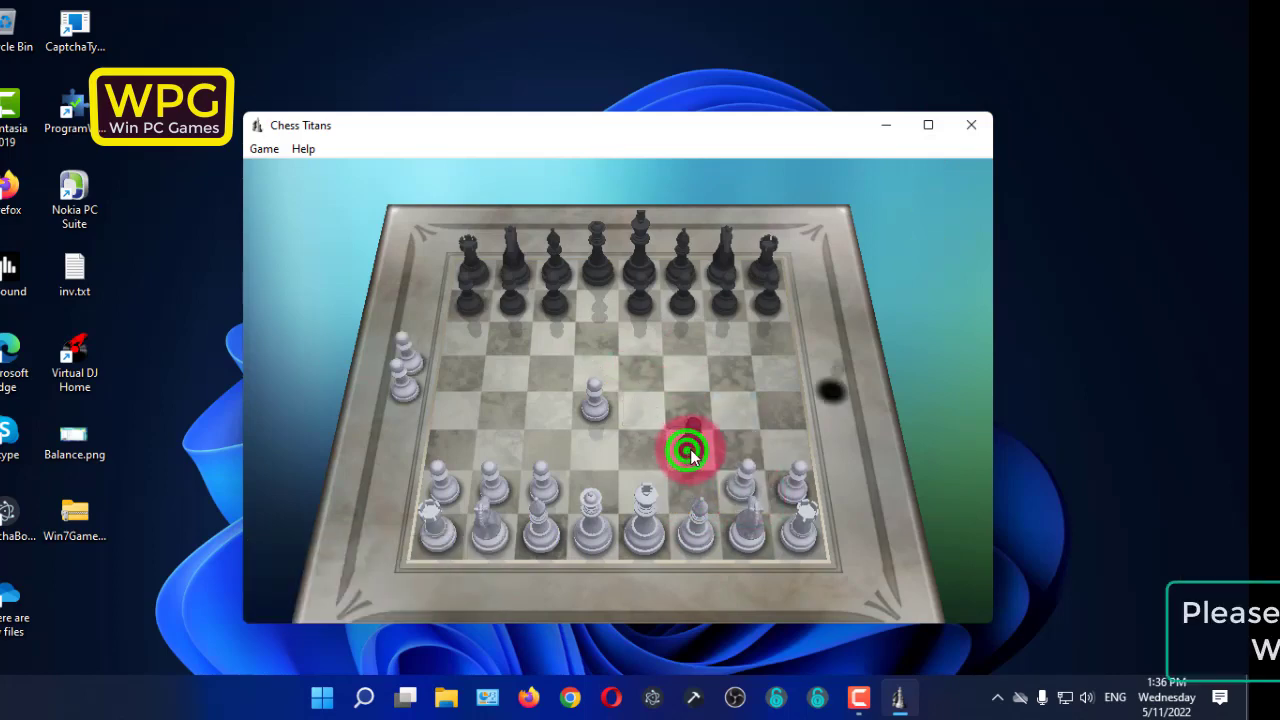
Step: Close Chess Titans without saving the game in progress
click(971, 126)
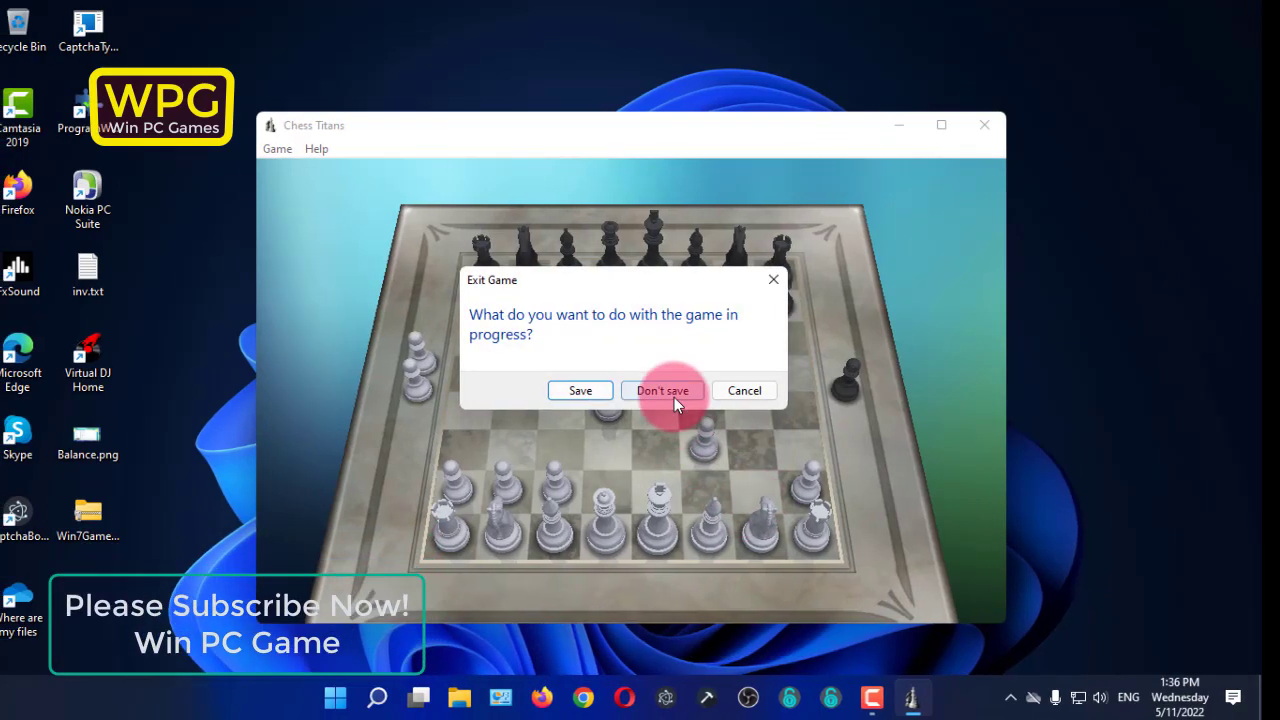
click(665, 390)
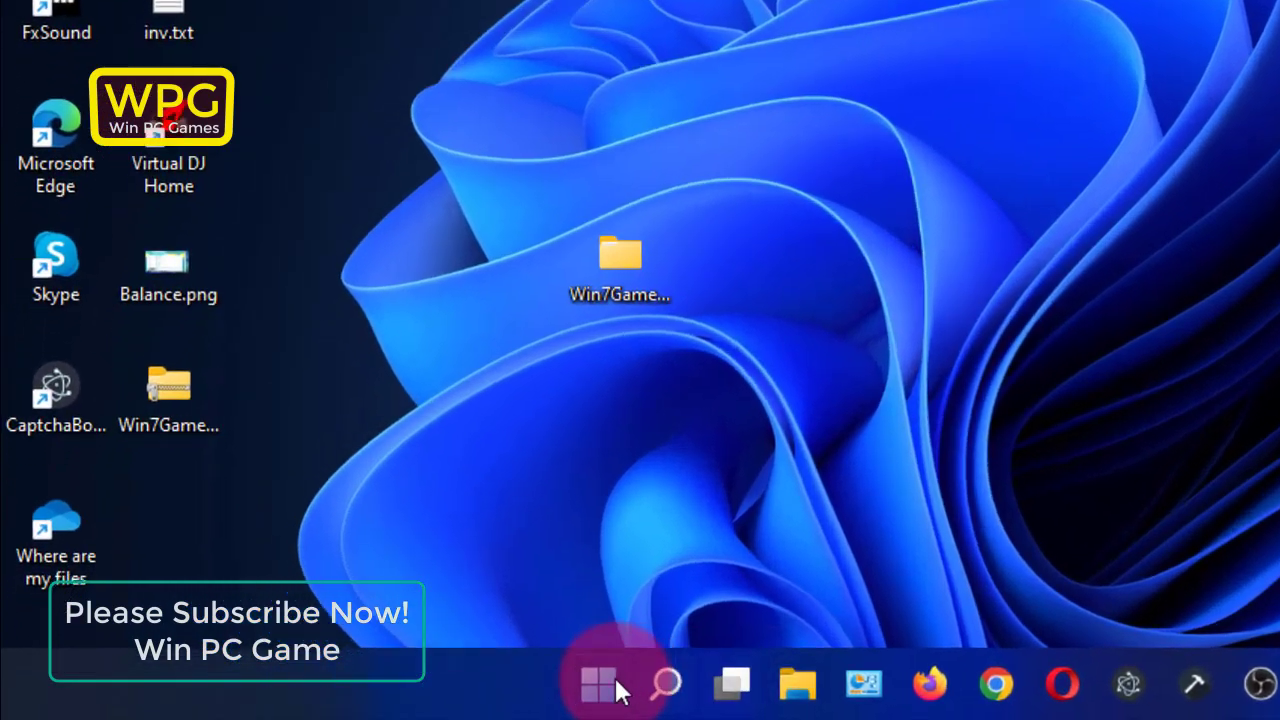
Step: Expand the Games folder in the list of all apps again and look through the remaining games
click(372, 697)
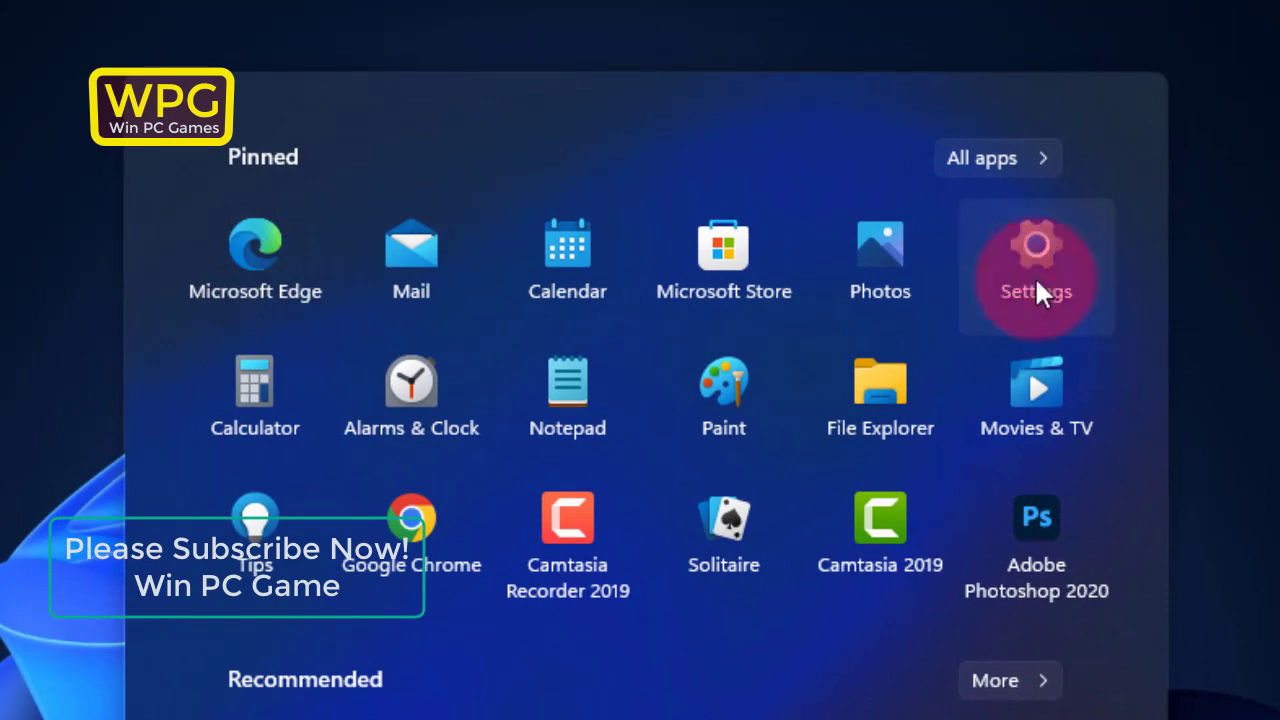
click(1033, 140)
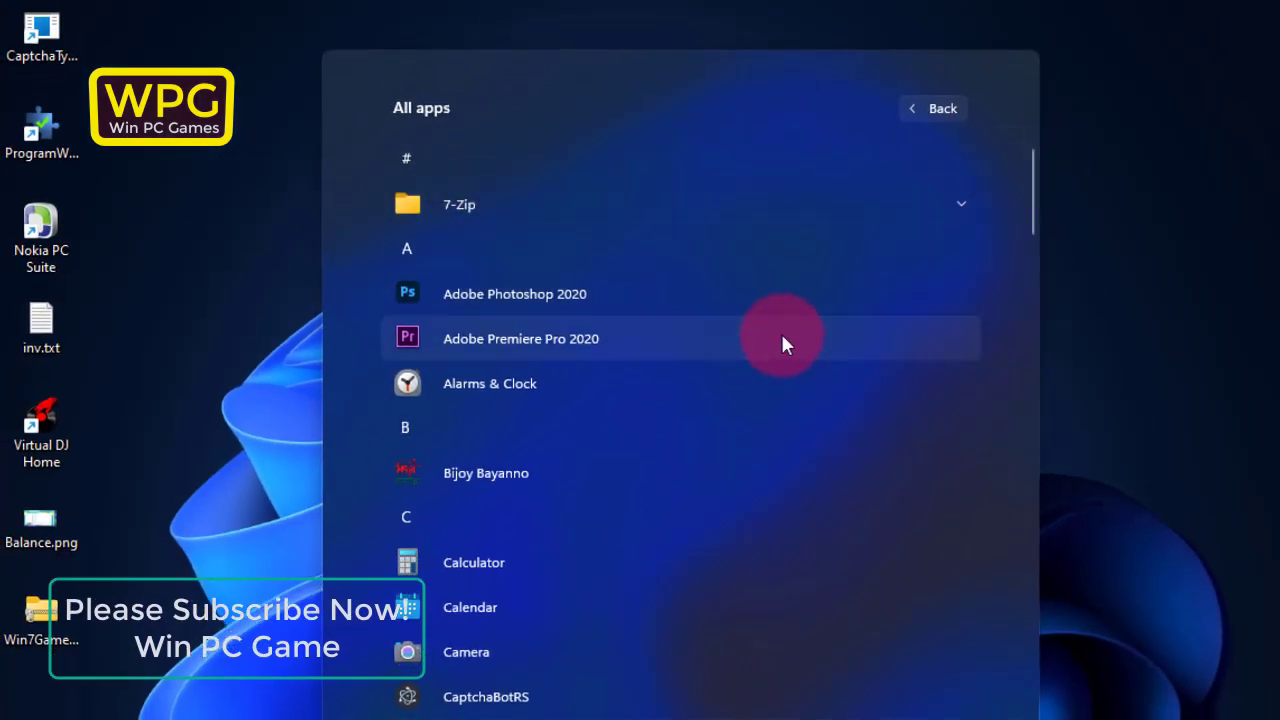
scroll(782, 343, down, 8)
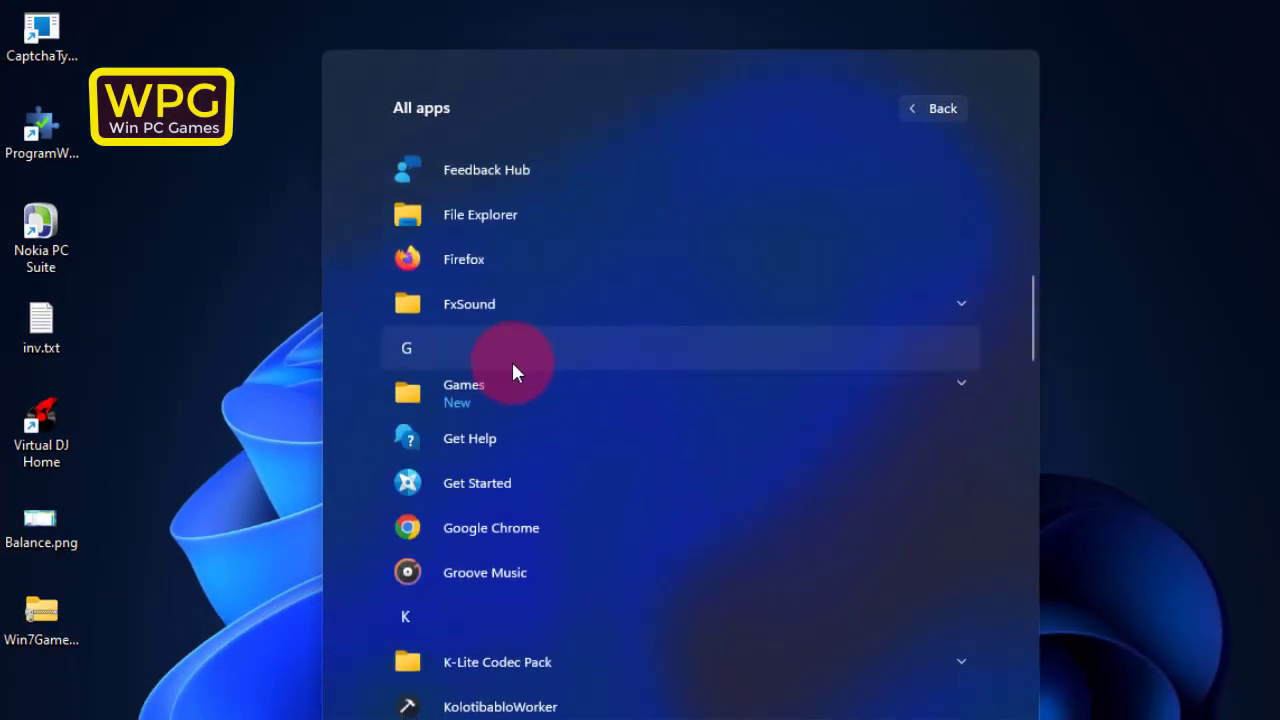
click(488, 396)
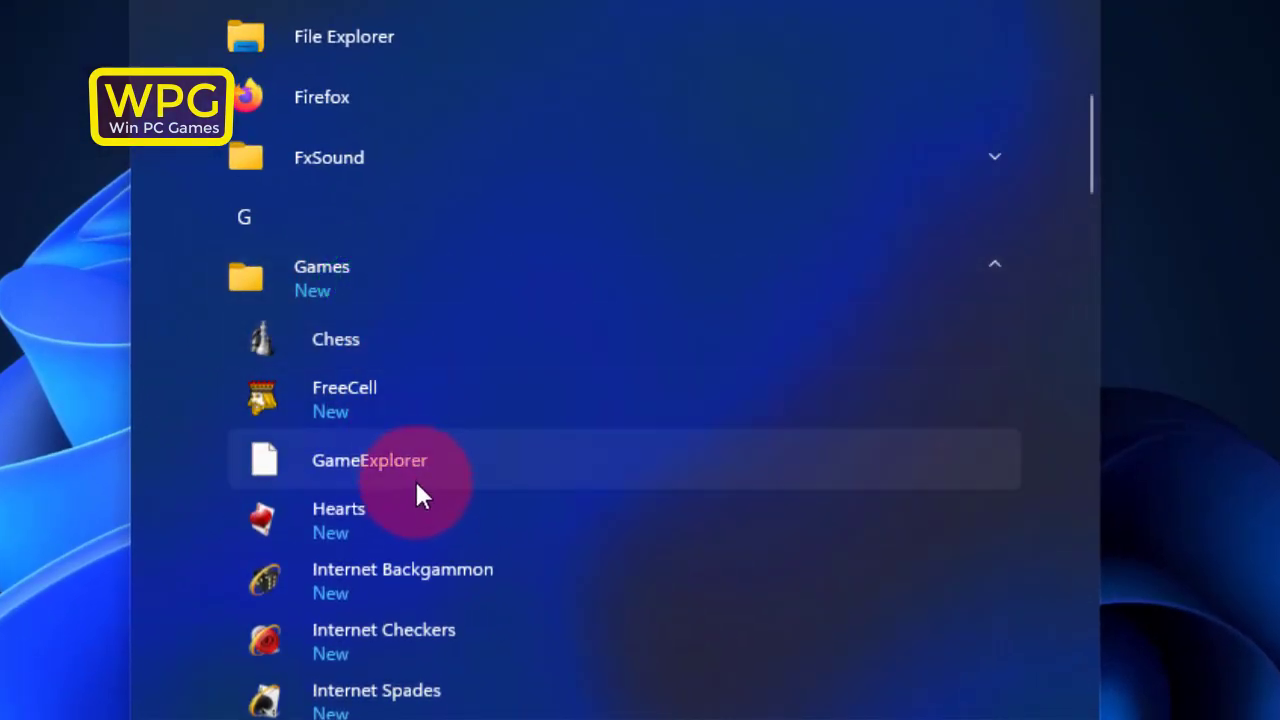
scroll(592, 518, down, 1)
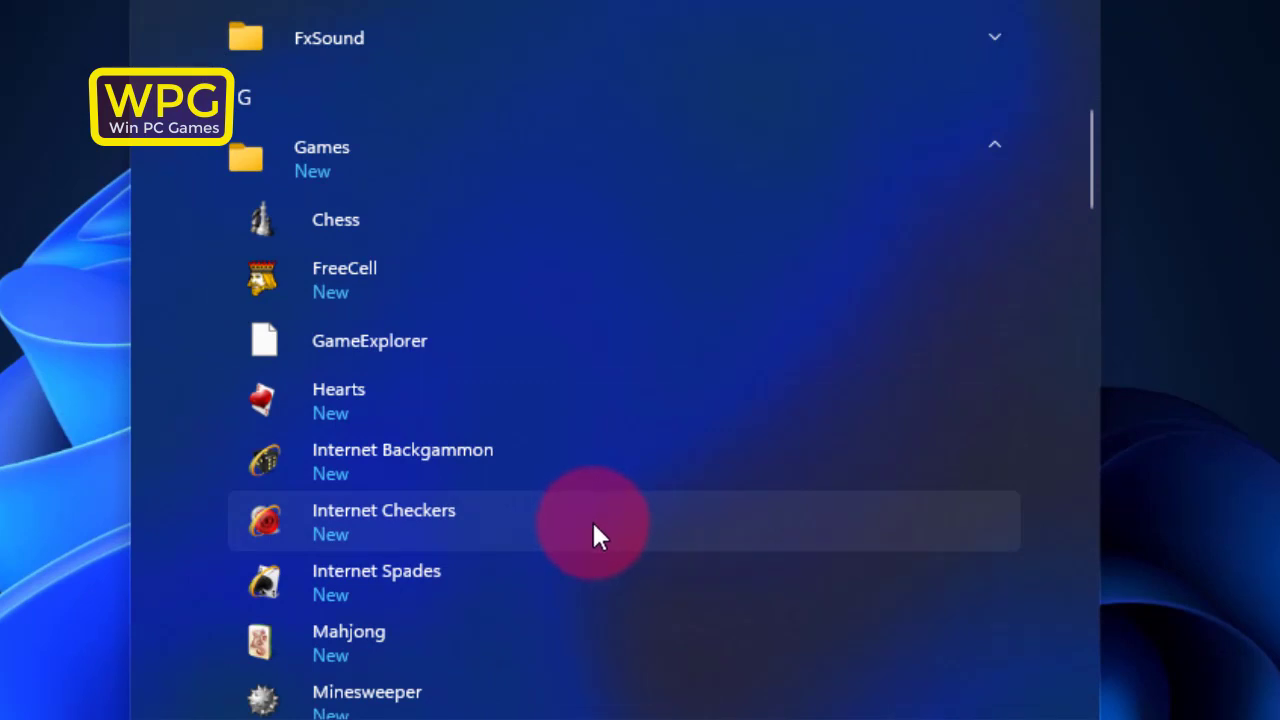
Step: Look through the rest of the Games folder in the list of all apps and launch Solitaire
scroll(594, 530, down, 2)
scroll(595, 520, up, 1)
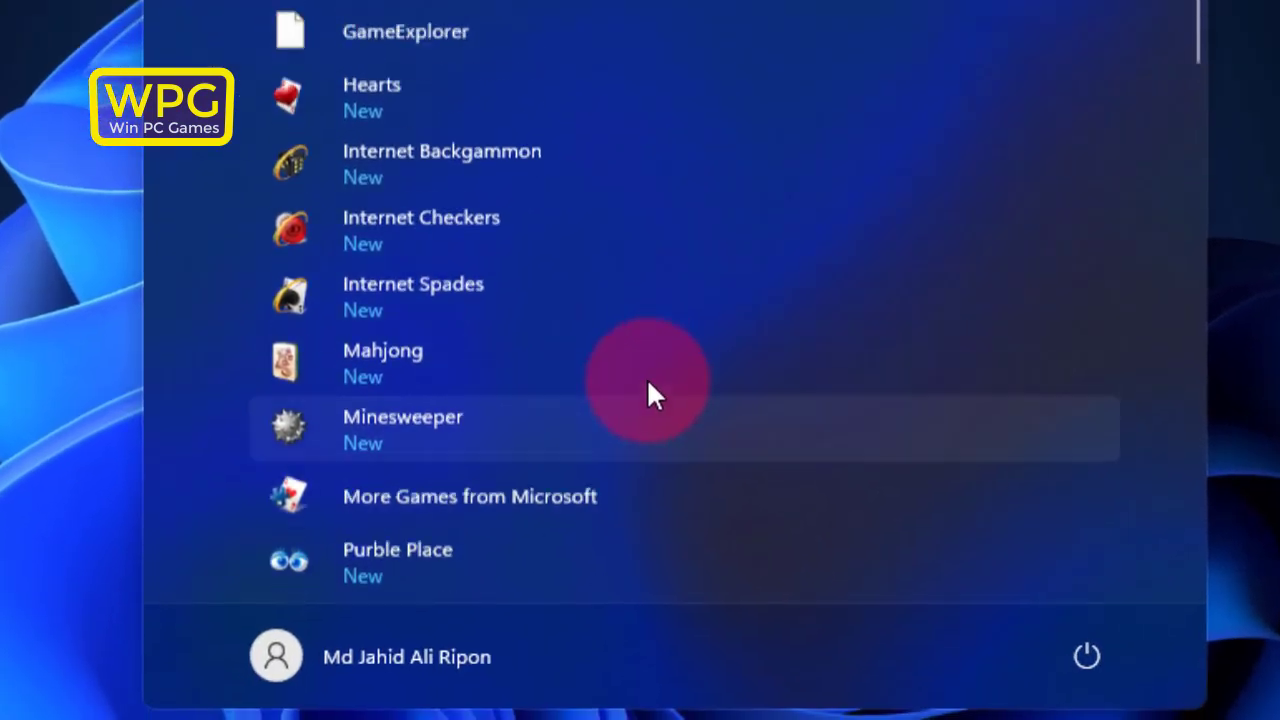
scroll(648, 385, down, 2)
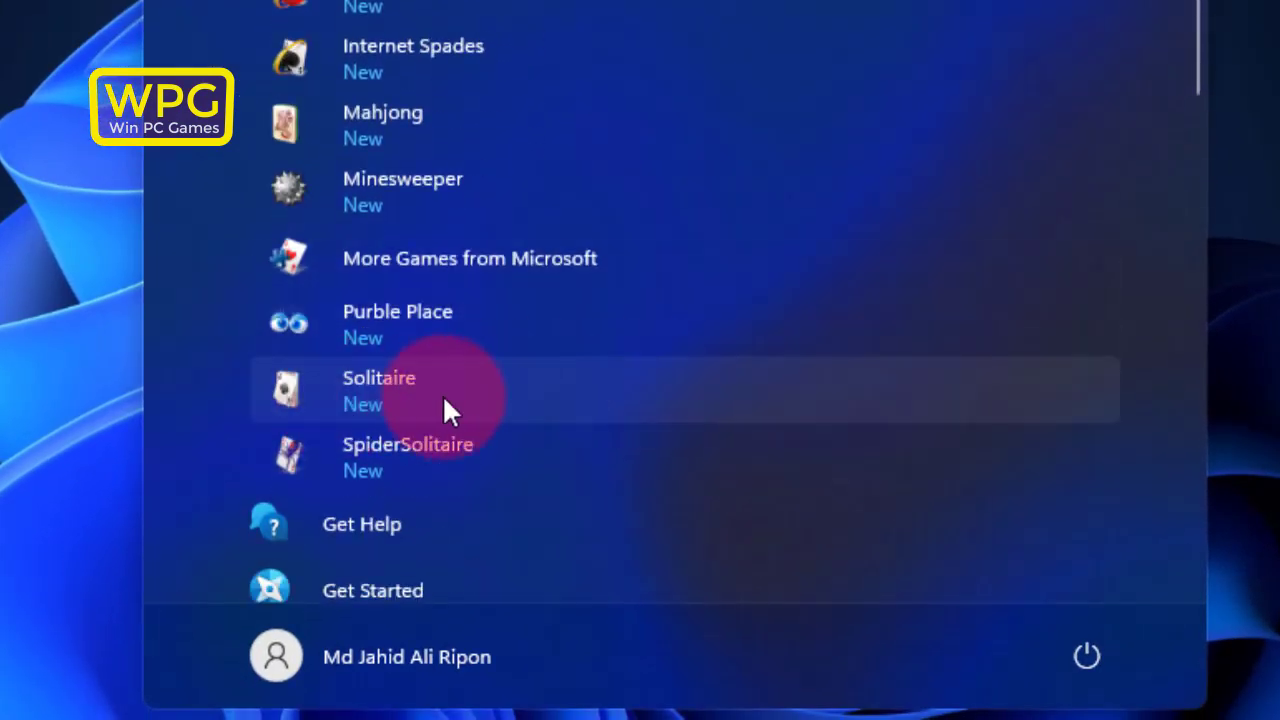
click(407, 396)
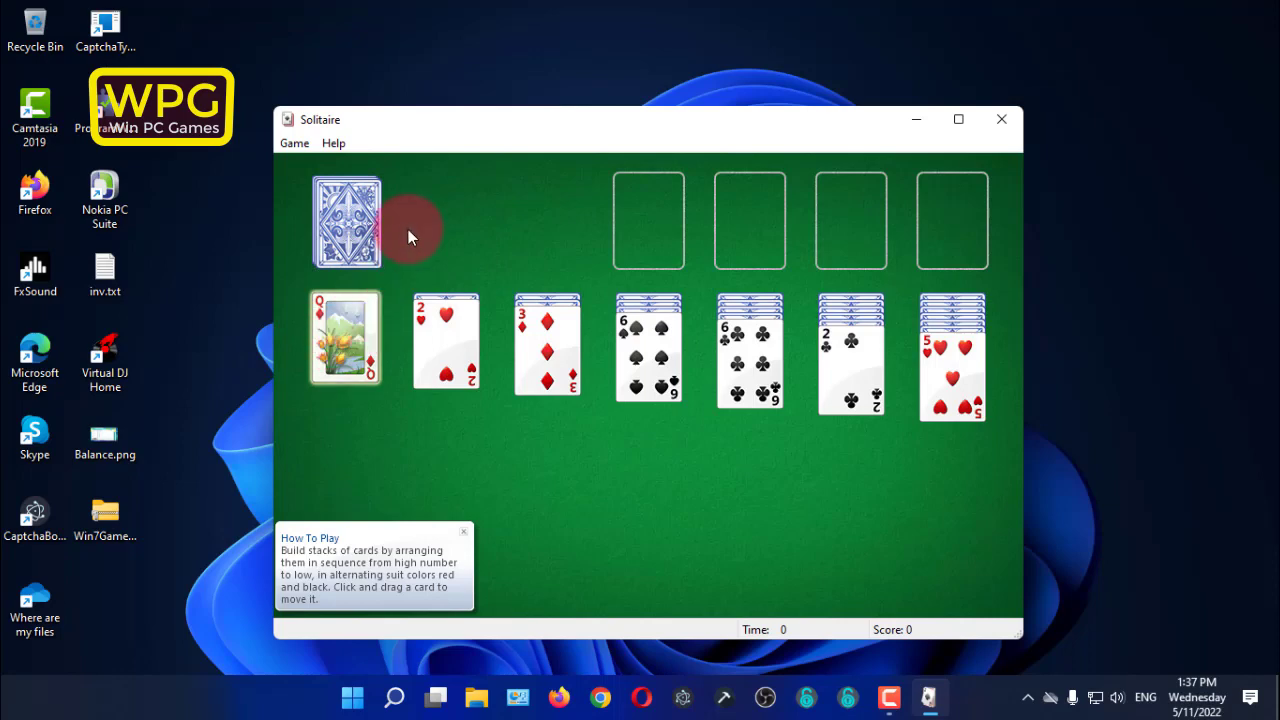
Step: Deal three cards from the stock and move the ace of diamonds and the ace of clubs to separate foundation piles
click(356, 230)
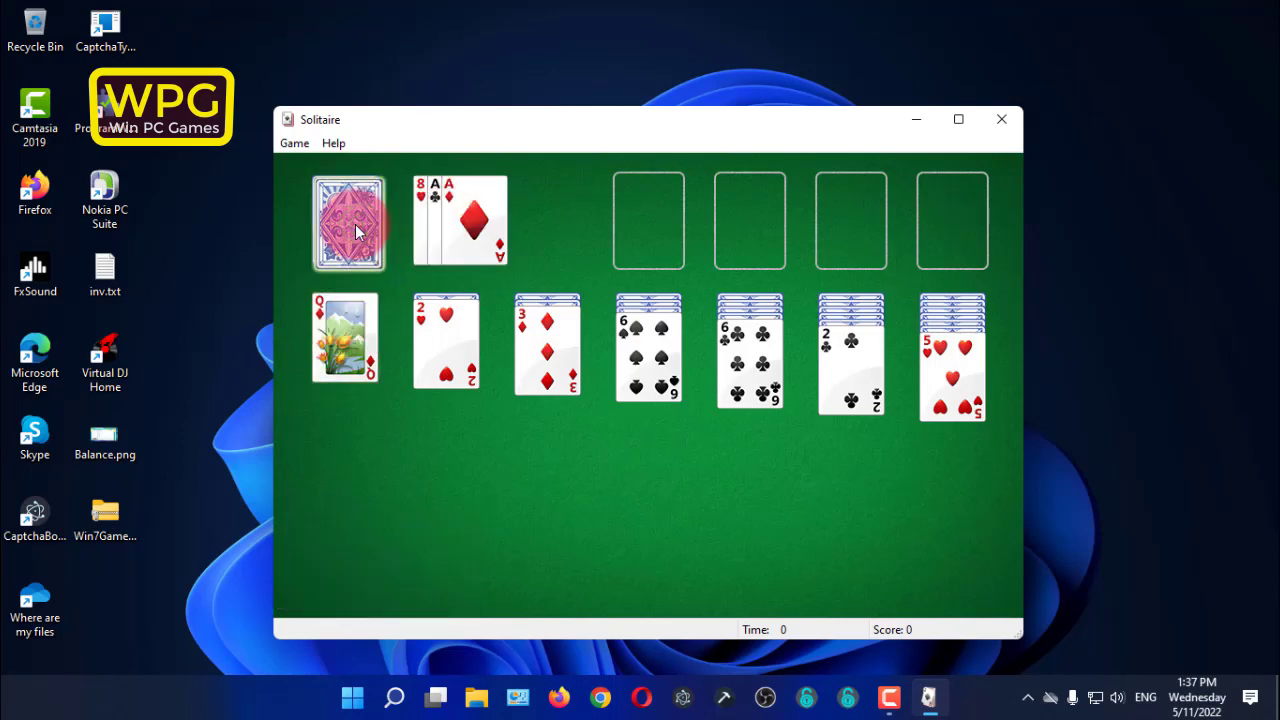
click(454, 209)
click(640, 219)
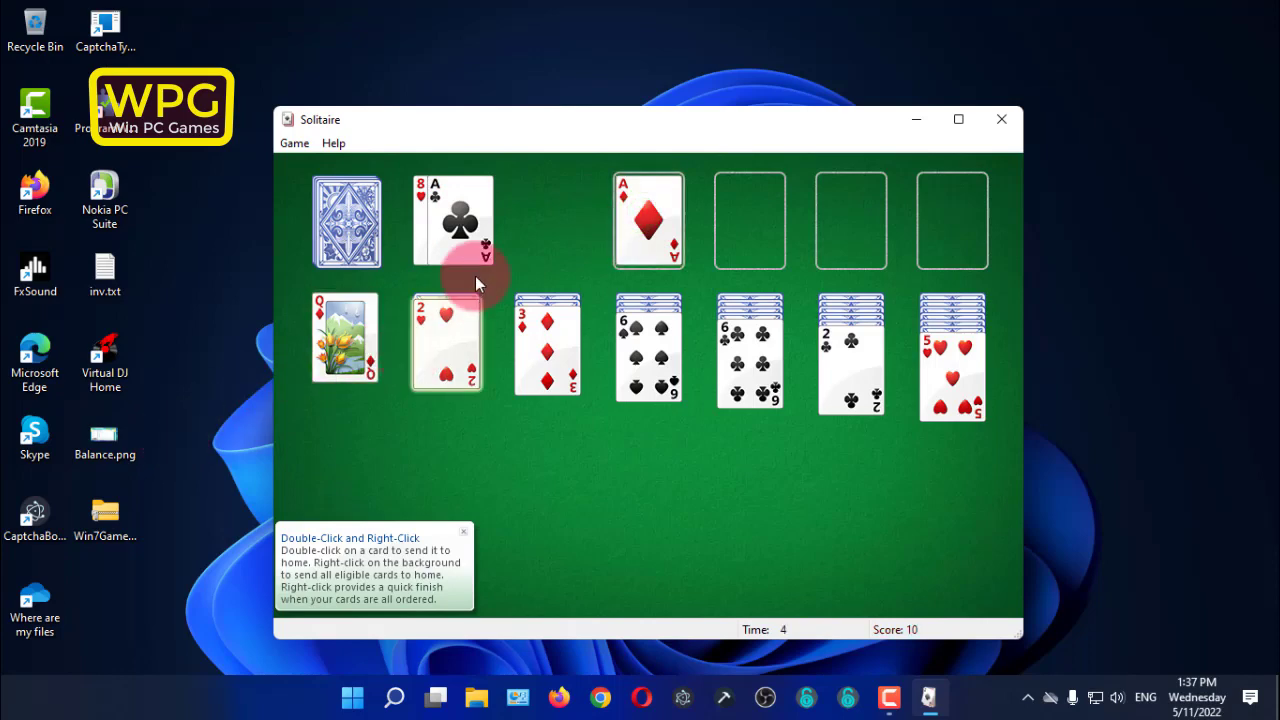
click(456, 228)
click(762, 225)
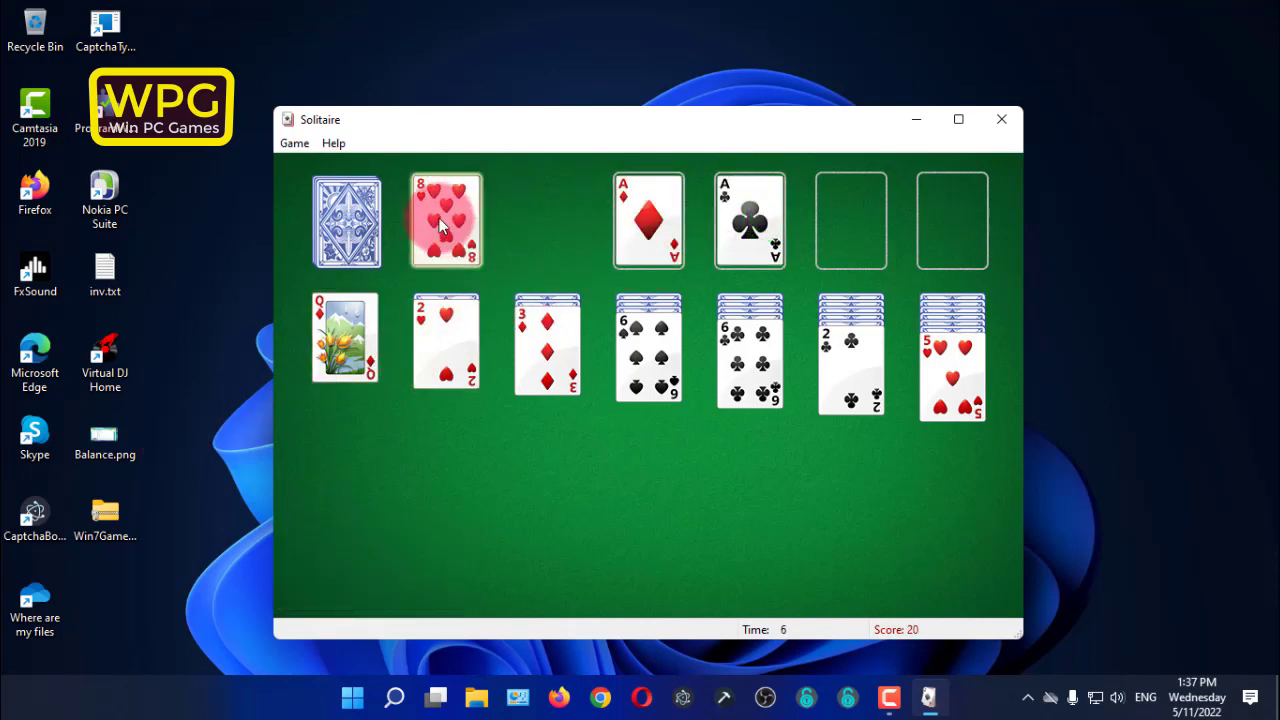
Step: Move the two of clubs from its tableau column onto the ace of clubs in the foundation
click(464, 353)
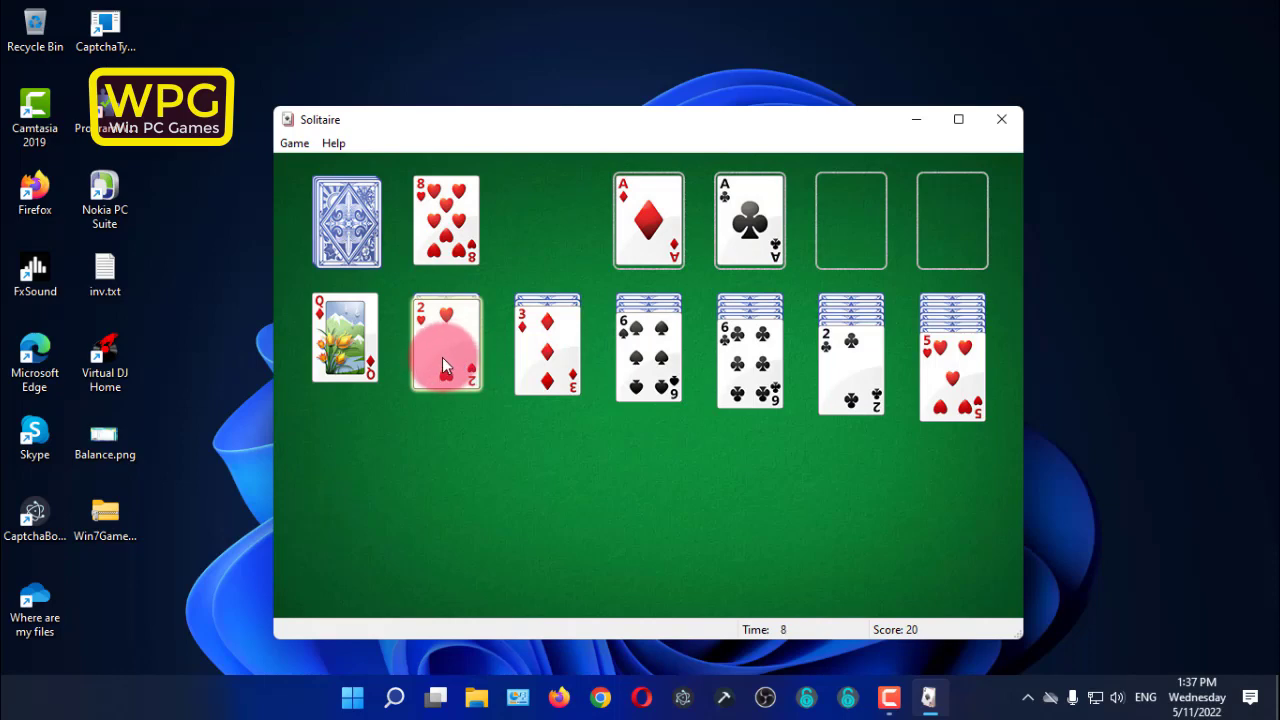
click(750, 362)
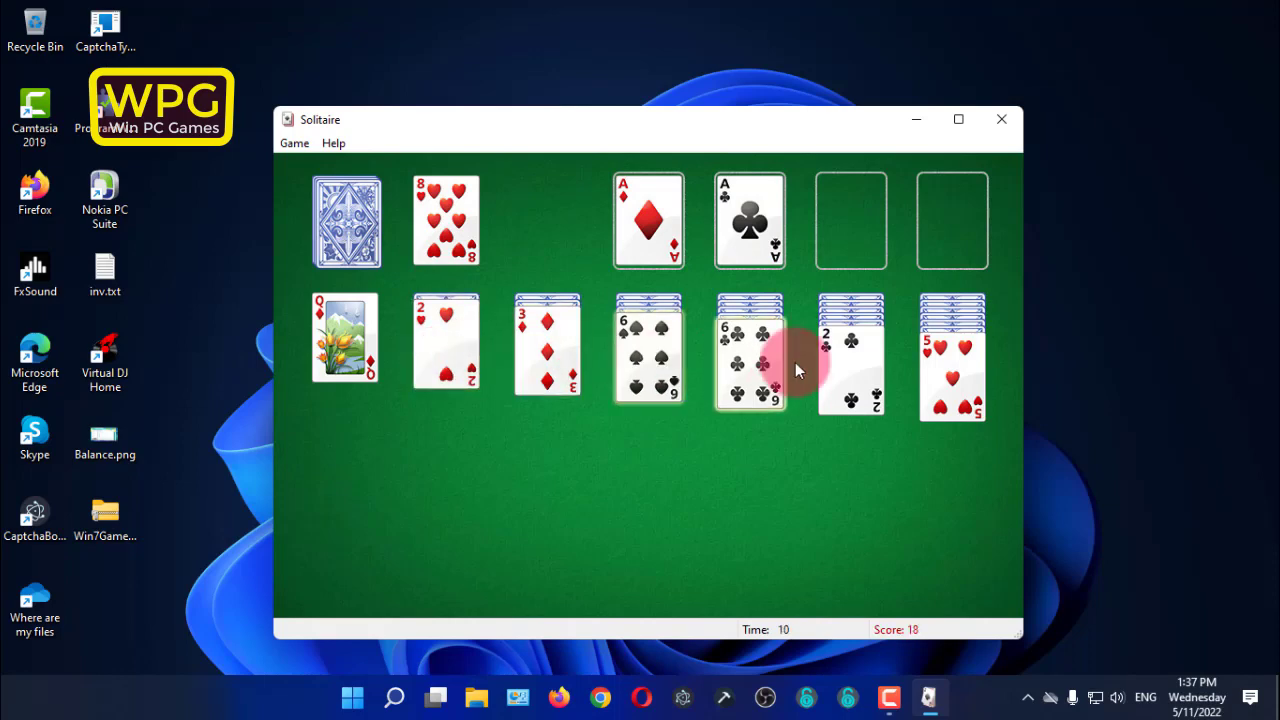
click(831, 353)
click(752, 255)
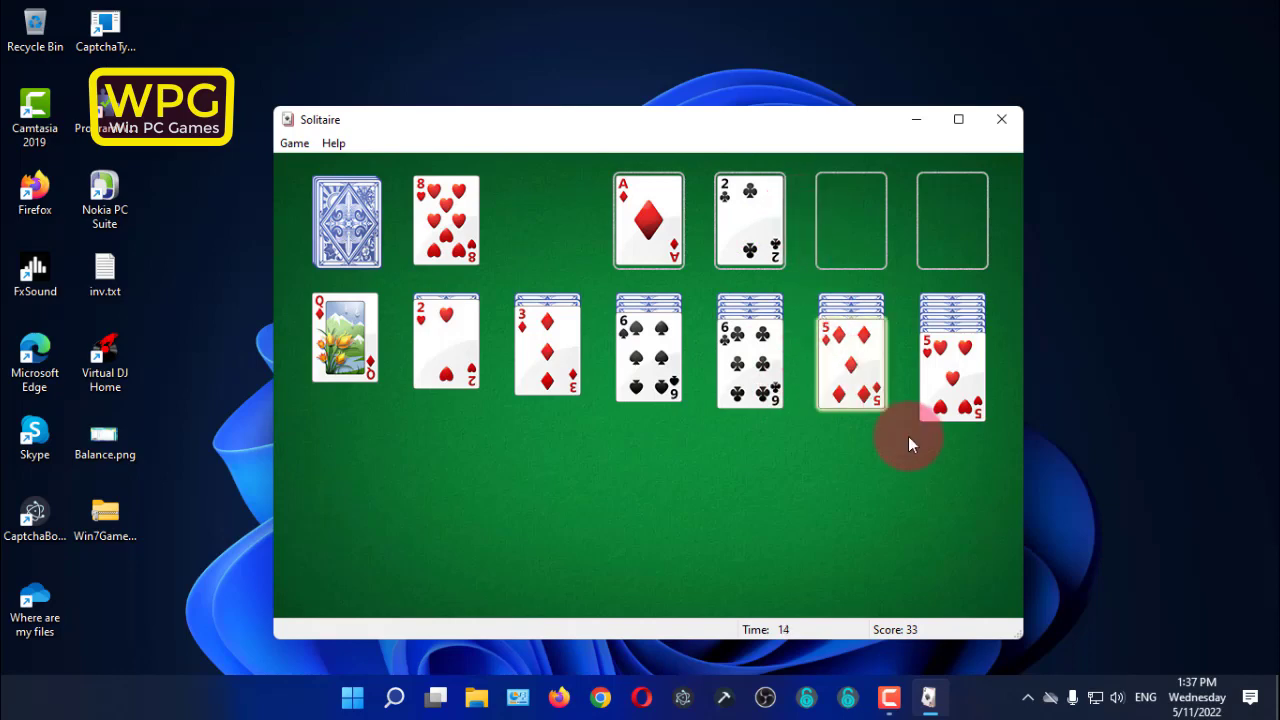
Step: Try further moves with the three of diamonds and the cards on the foundation piles
click(549, 346)
click(922, 406)
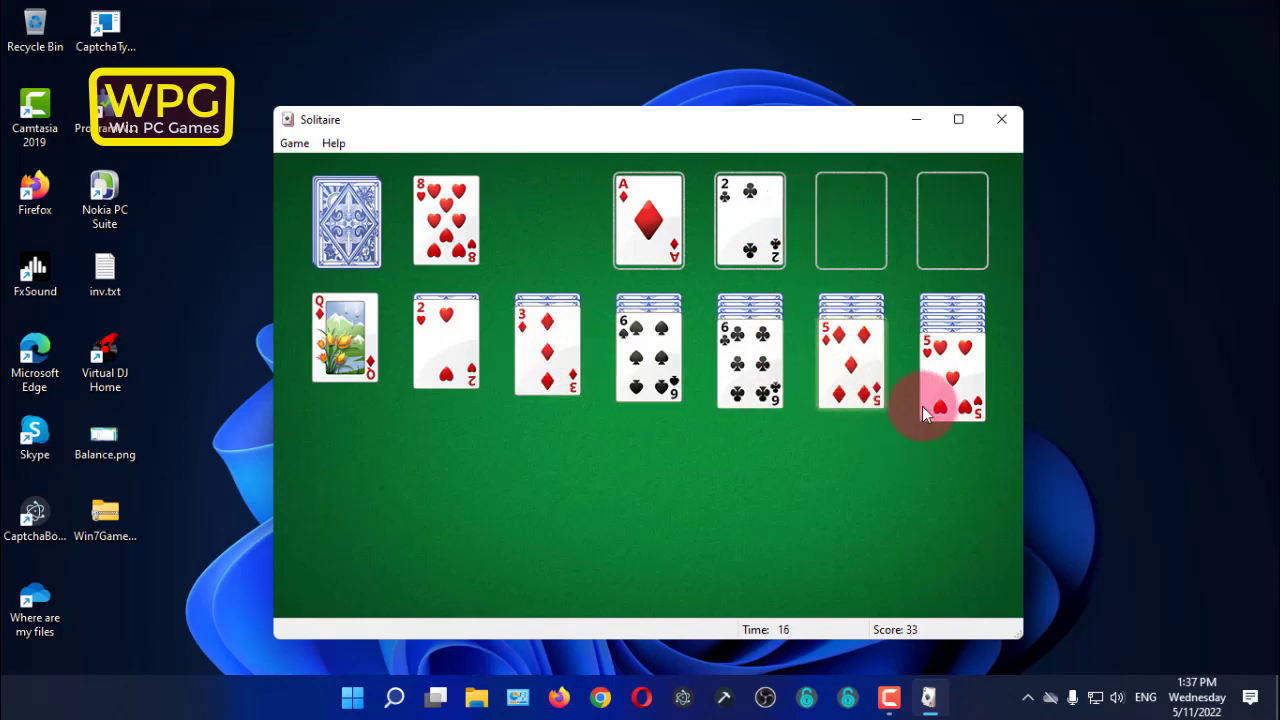
click(420, 284)
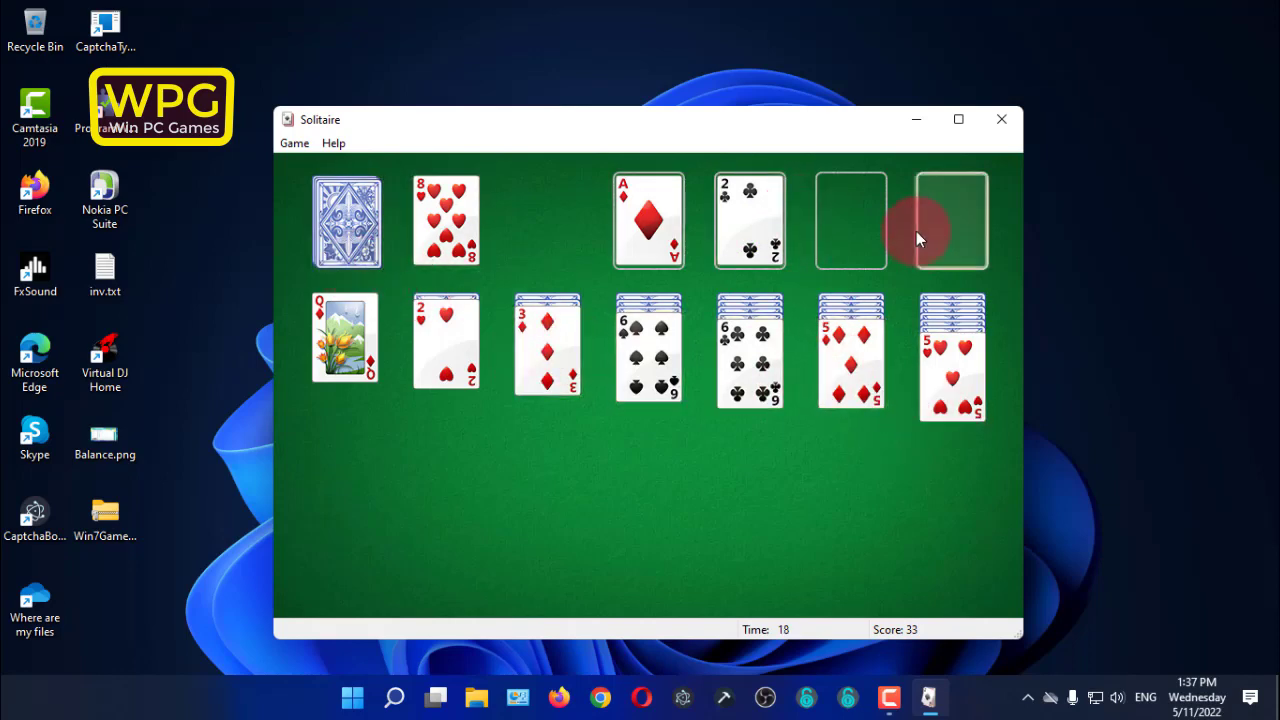
click(737, 200)
click(665, 206)
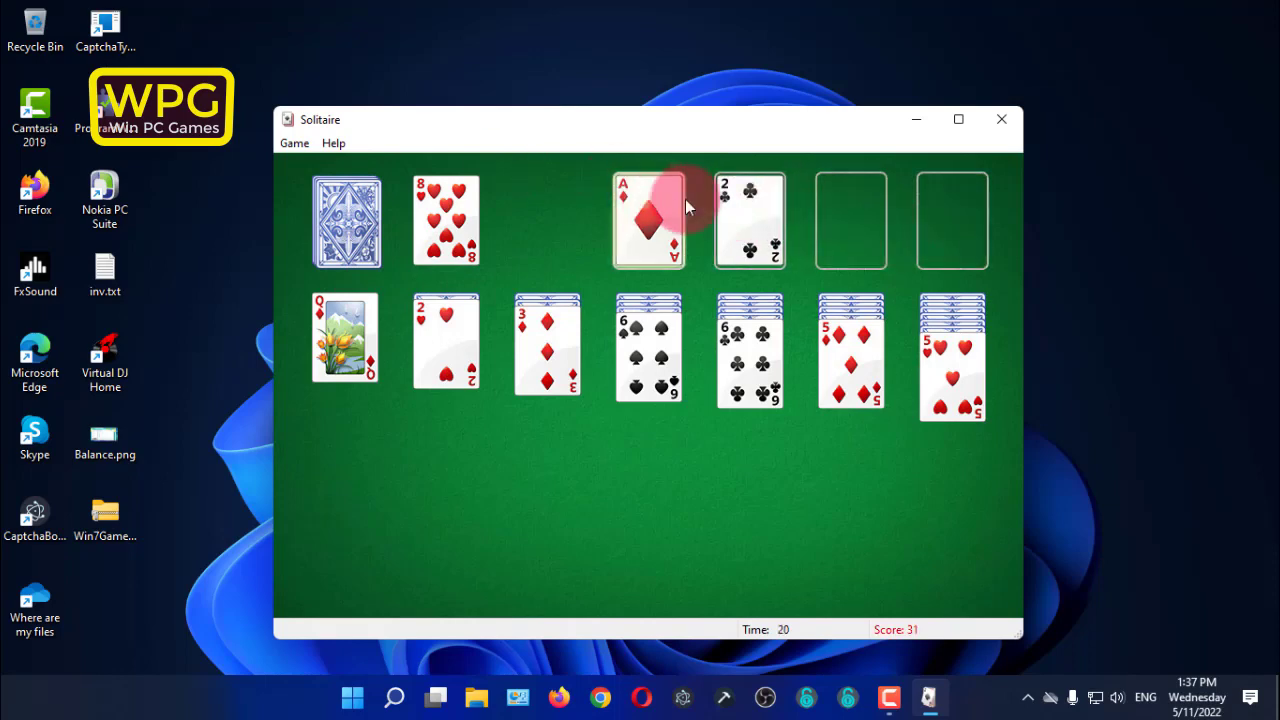
click(886, 224)
click(776, 218)
click(651, 214)
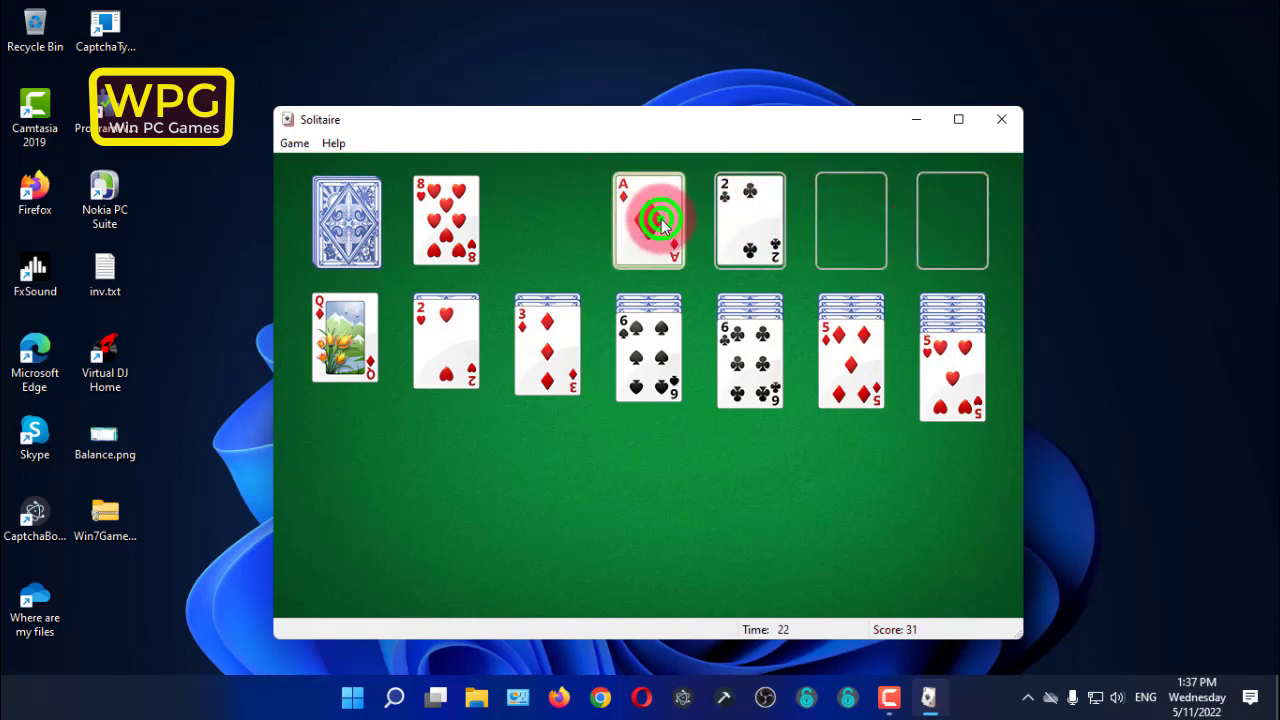
Step: Try to place the five of diamonds on the foundation piles and on the five of hearts
click(751, 206)
click(755, 338)
click(858, 378)
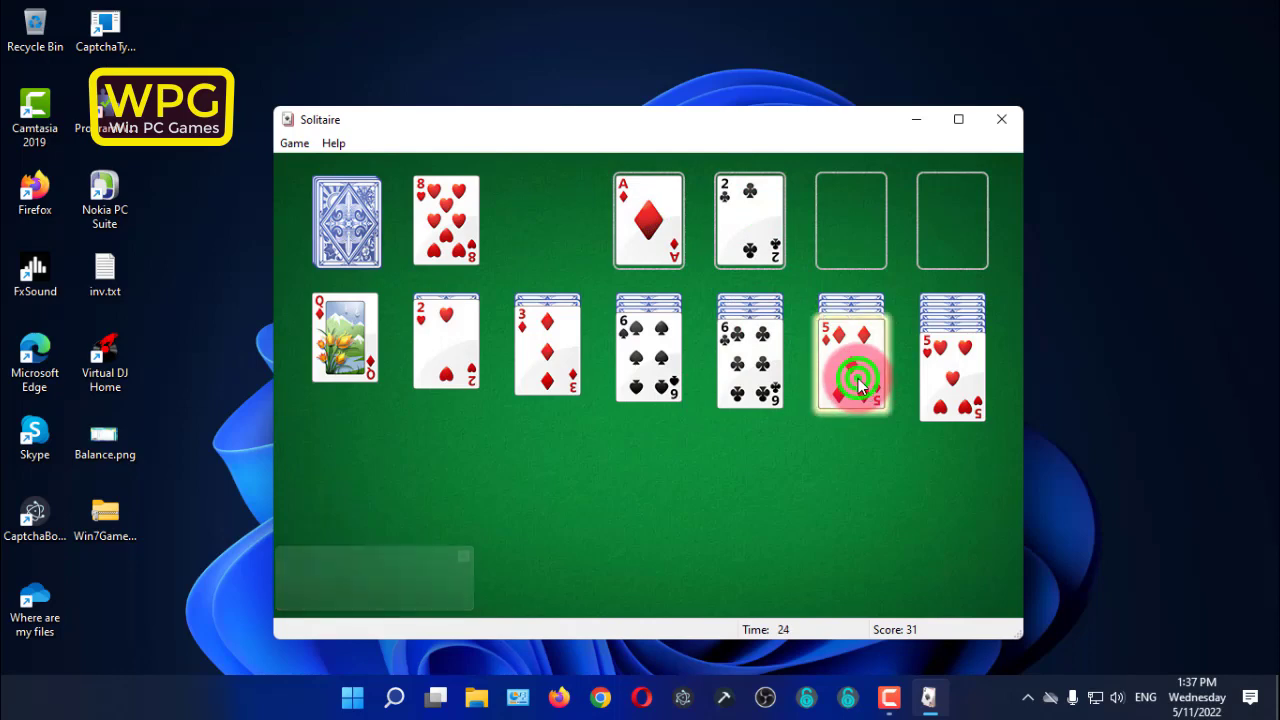
click(853, 373)
click(710, 240)
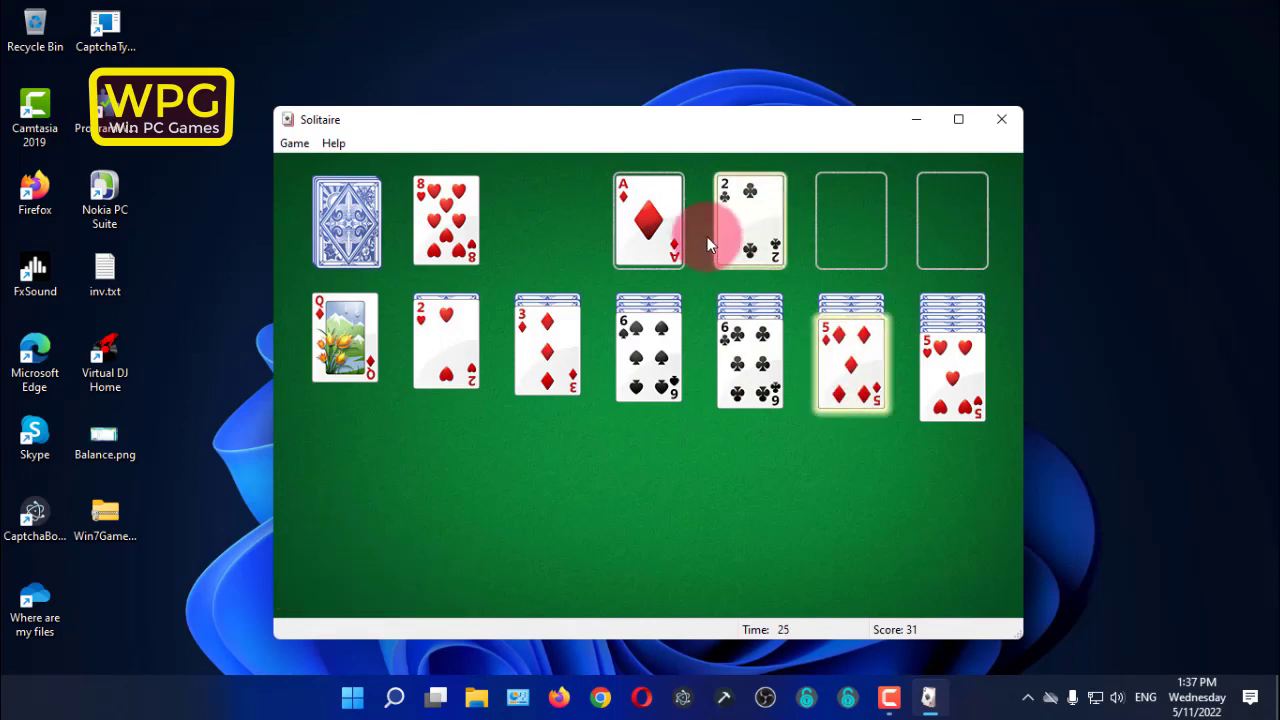
click(950, 350)
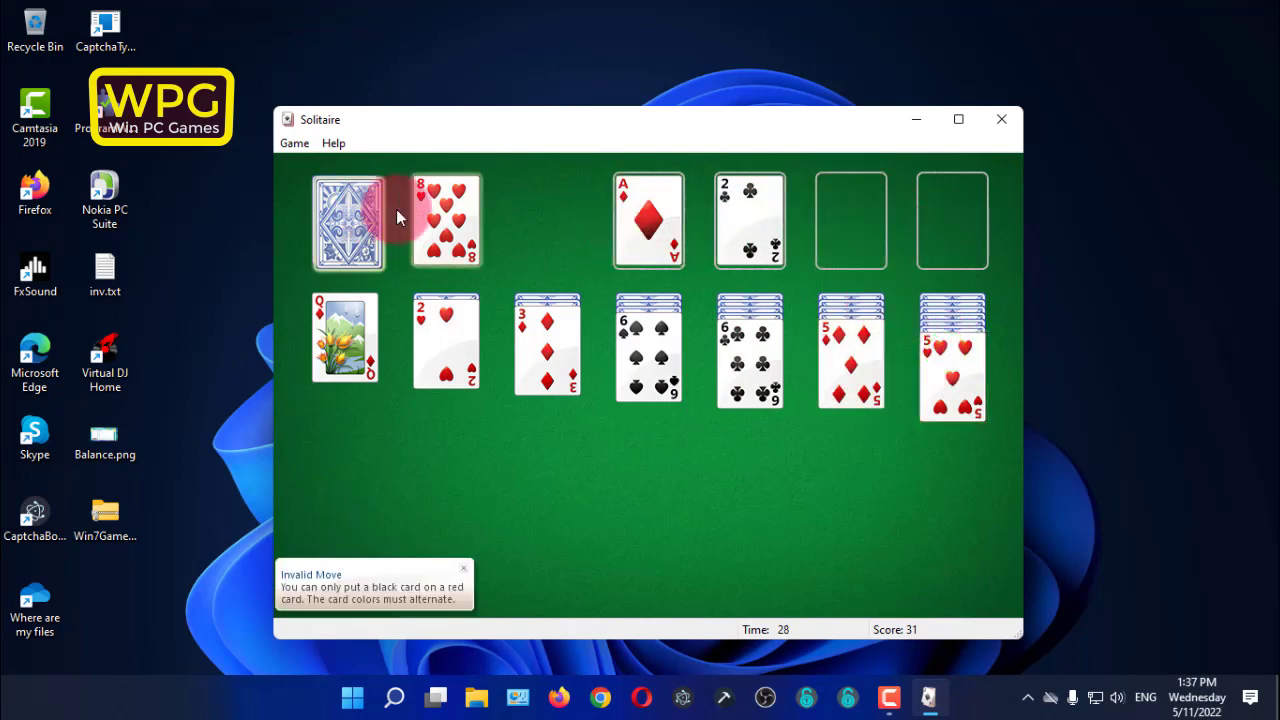
Step: Close Solitaire without saving the game in progress and clear the selection on the desktop
click(1005, 118)
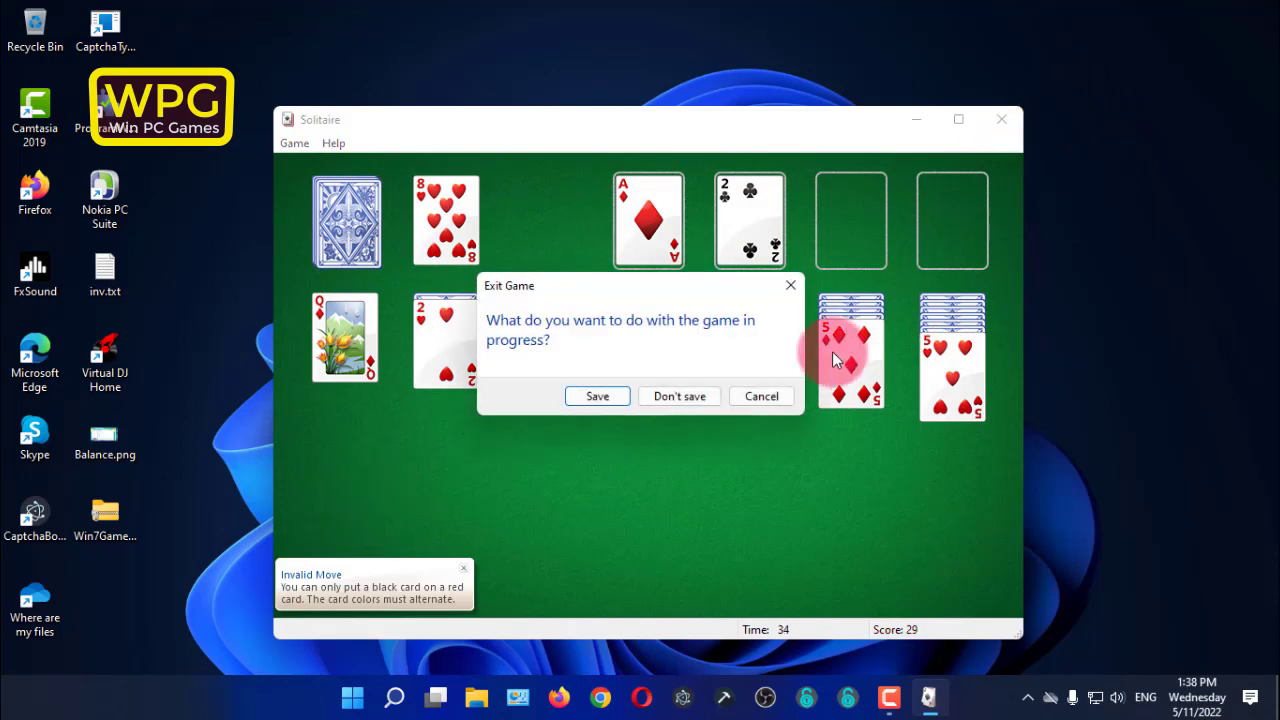
click(676, 397)
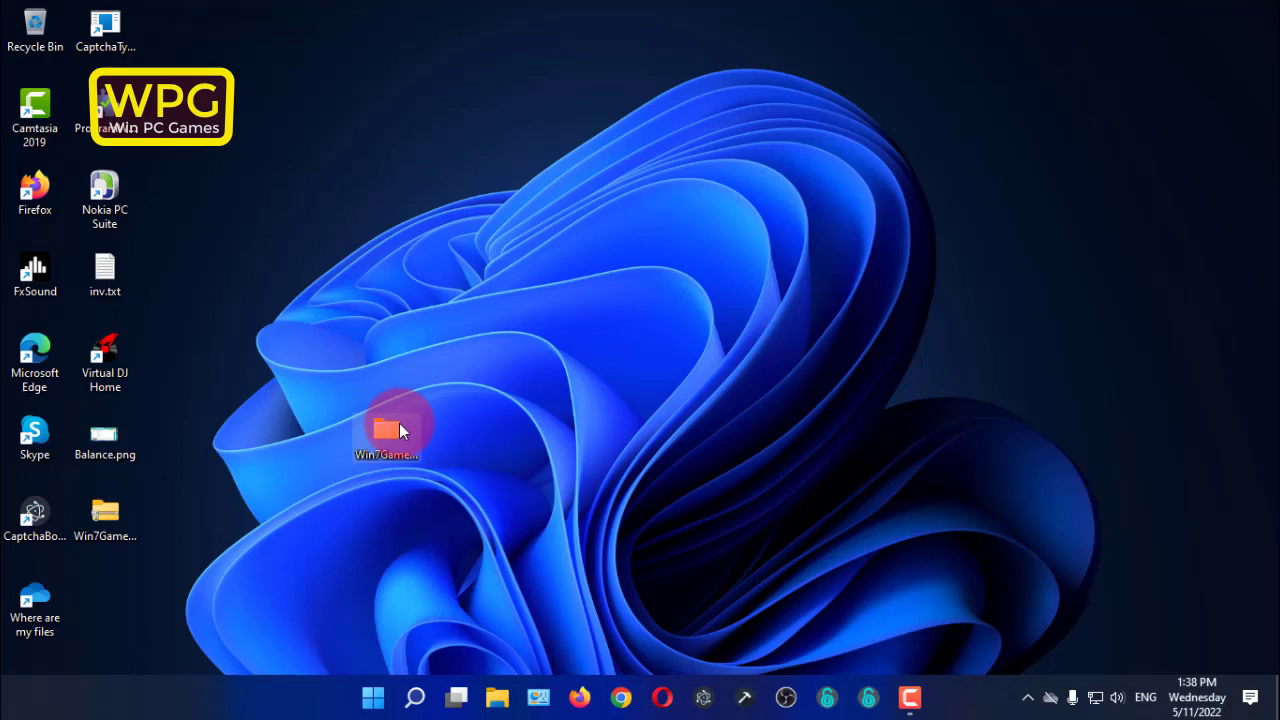
click(1081, 463)
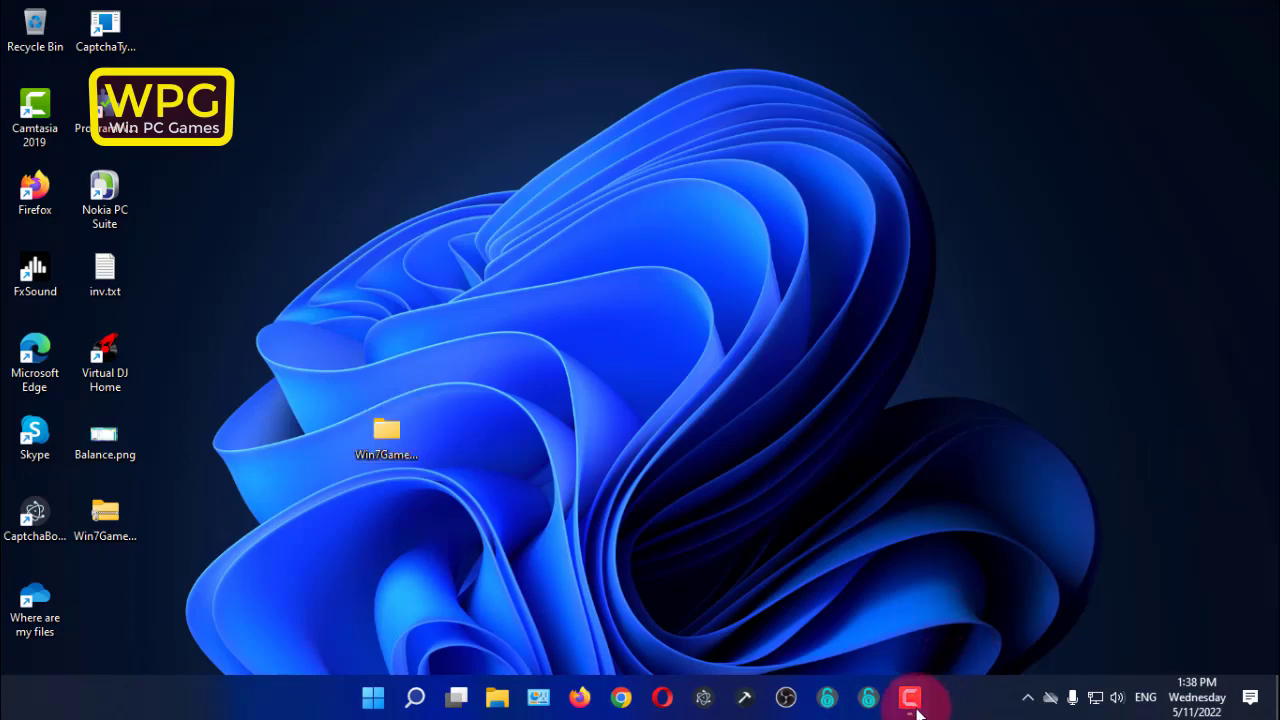